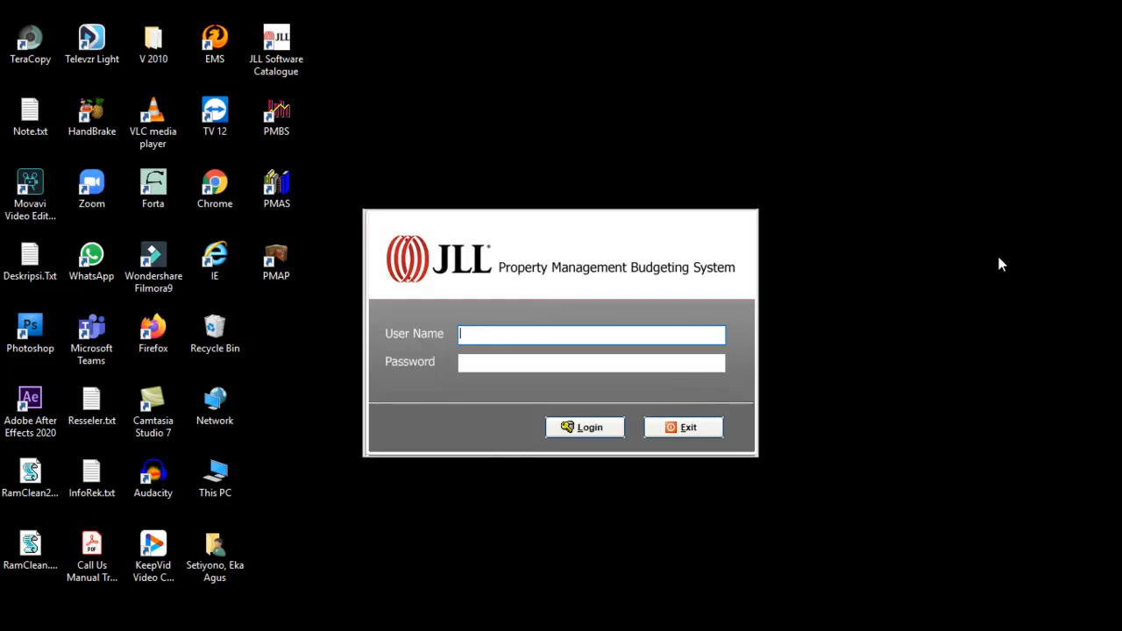
Step: Sign in with the HR user's name and password
text(HRD)
key(Tab)
text(HRD)
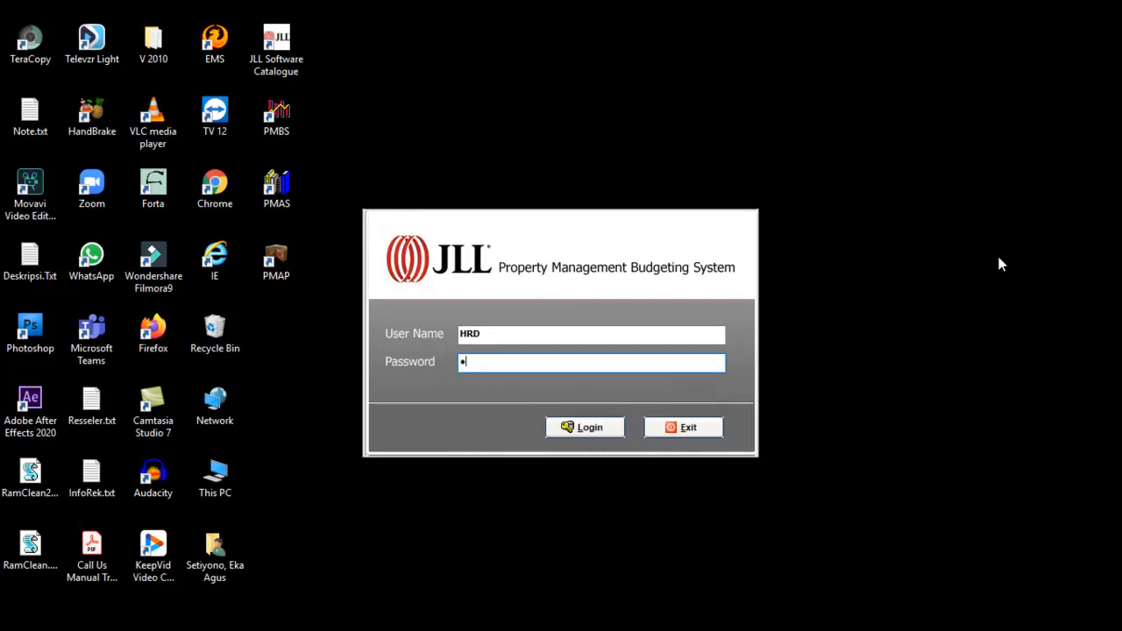
key(Return)
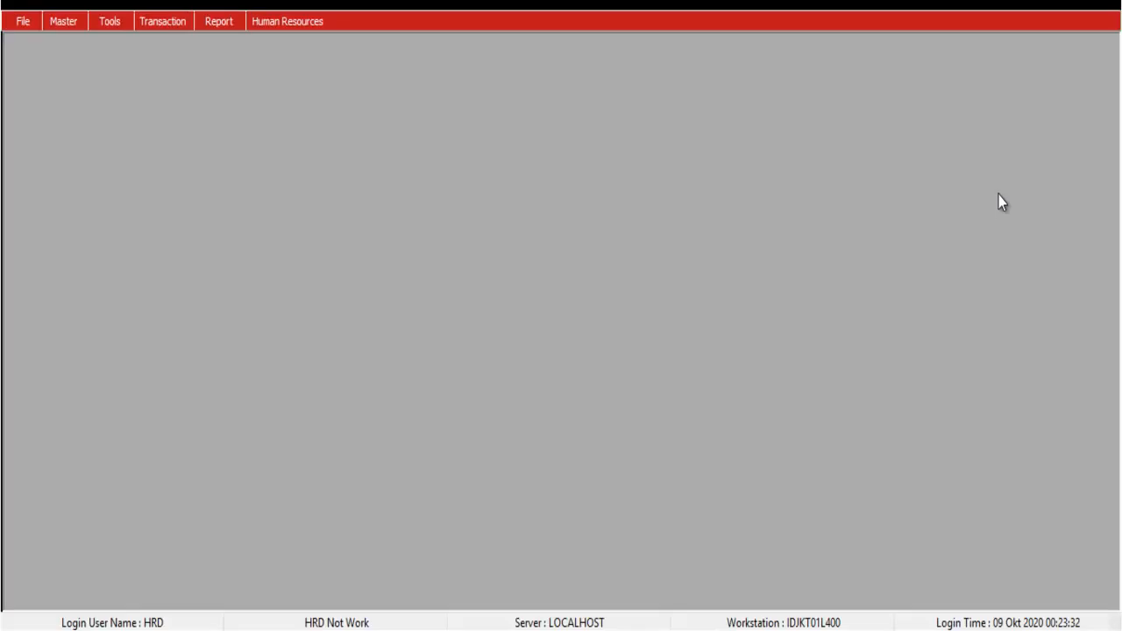
Step: Open the Employees list from the Human Resources menu
click(317, 25)
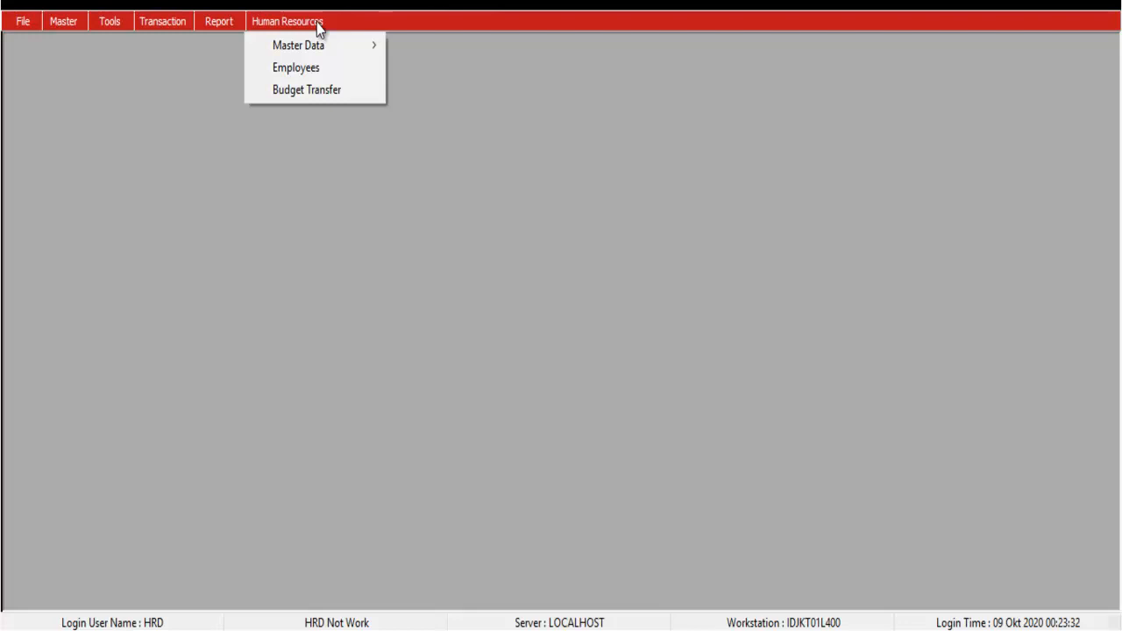
mouse_move(310, 50)
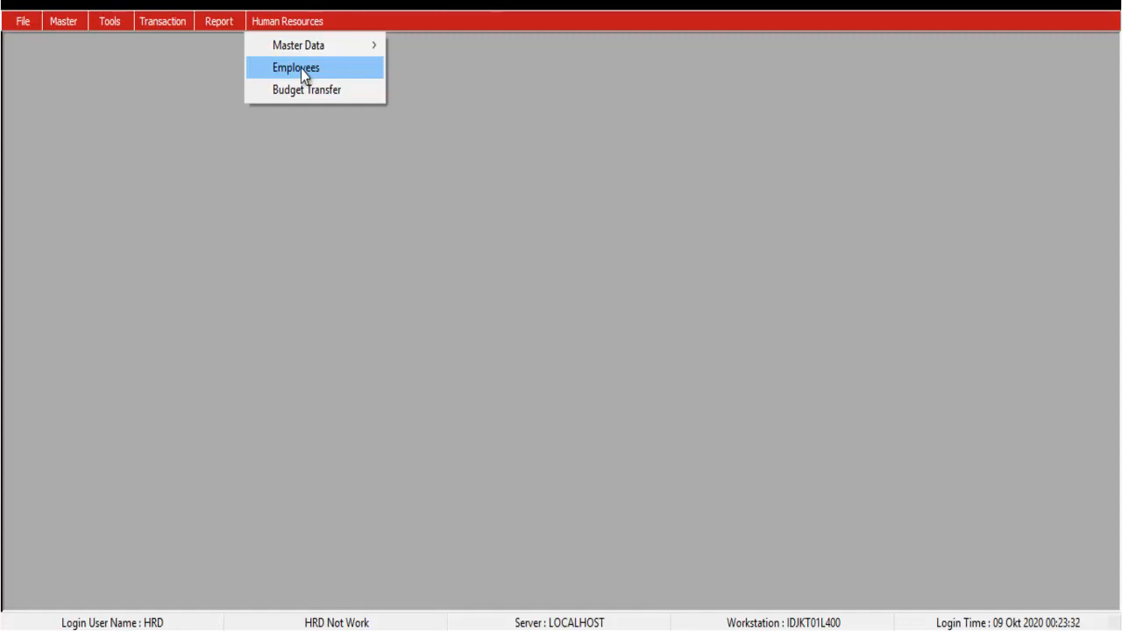
click(300, 69)
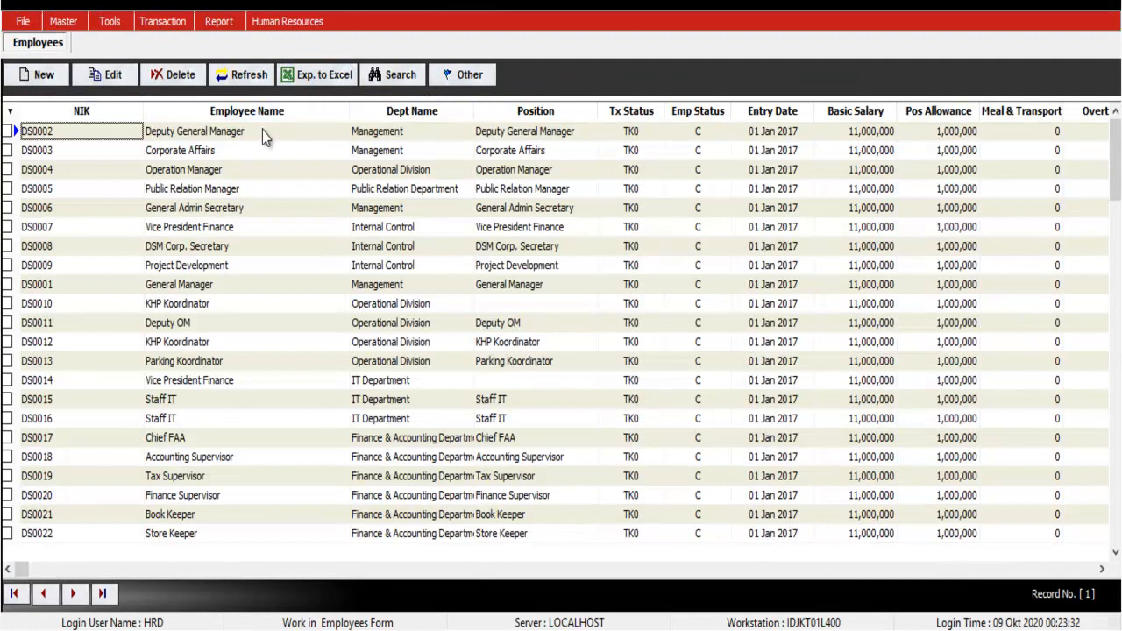
Step: Browse the employee records between Corporate Affairs and Project Development, then open the Master menu
click(221, 151)
key(Down)
key(Up)
key(Up)
key(Down)
key(Down)
key(Down)
key(Down)
key(Down)
key(Down)
key(Down)
key(Down)
key(Up)
key(Up)
key(Up)
key(Up)
key(Up)
key(Up)
key(Up)
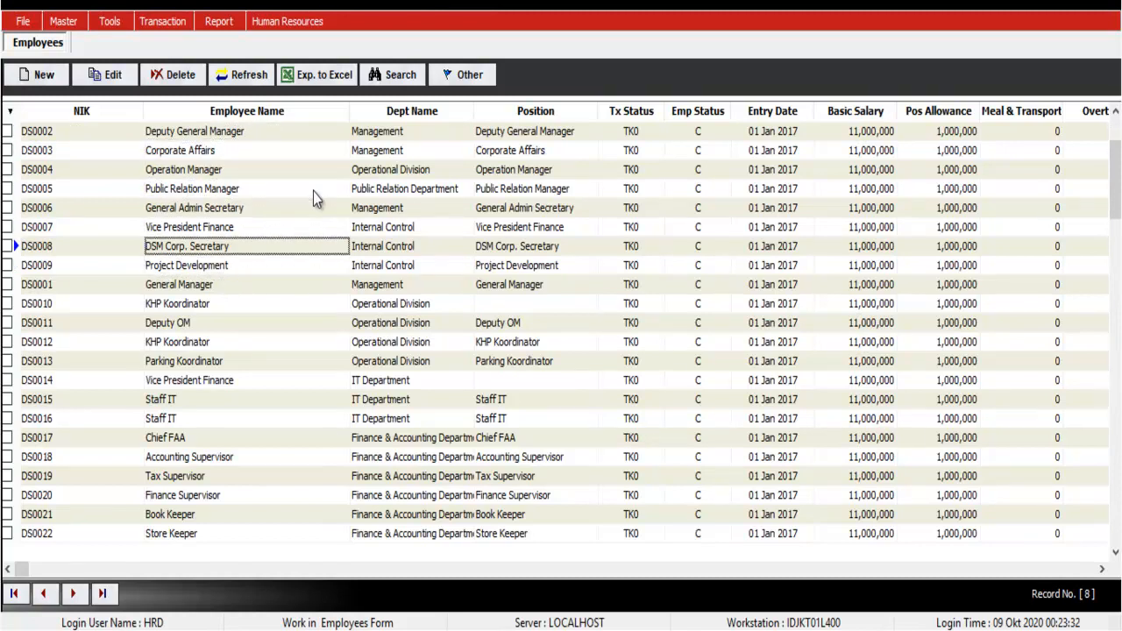
key(Up)
key(Down)
key(Down)
key(Down)
key(Down)
key(Down)
key(Down)
key(Down)
key(Down)
key(Down)
key(Up)
key(Up)
key(Up)
key(Up)
key(Up)
key(Up)
key(Up)
key(Up)
key(Up)
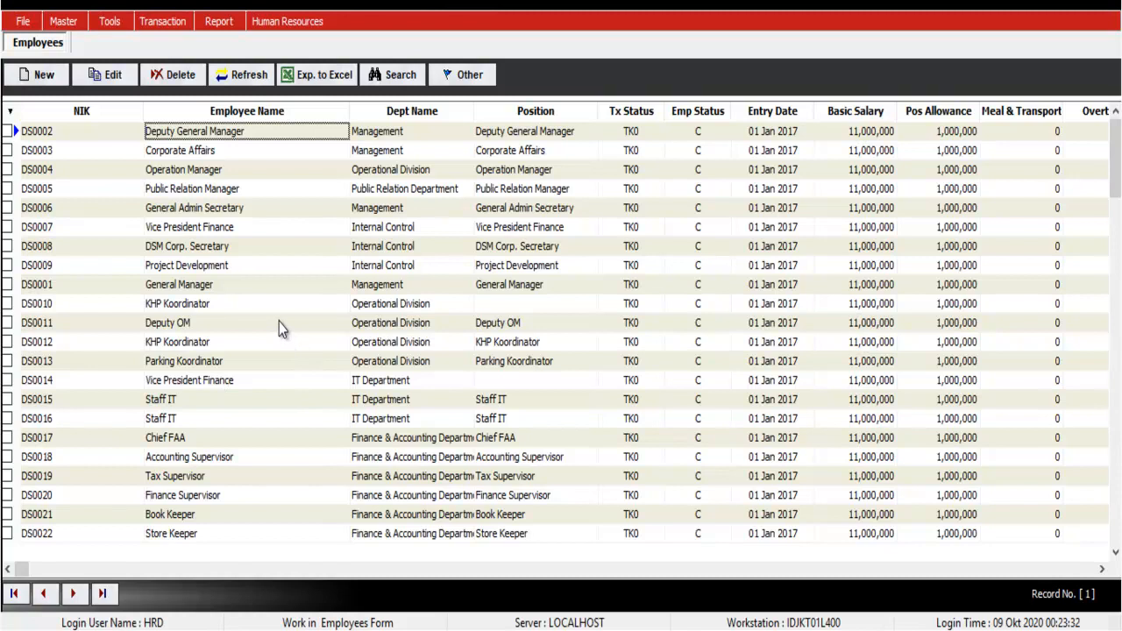
click(61, 27)
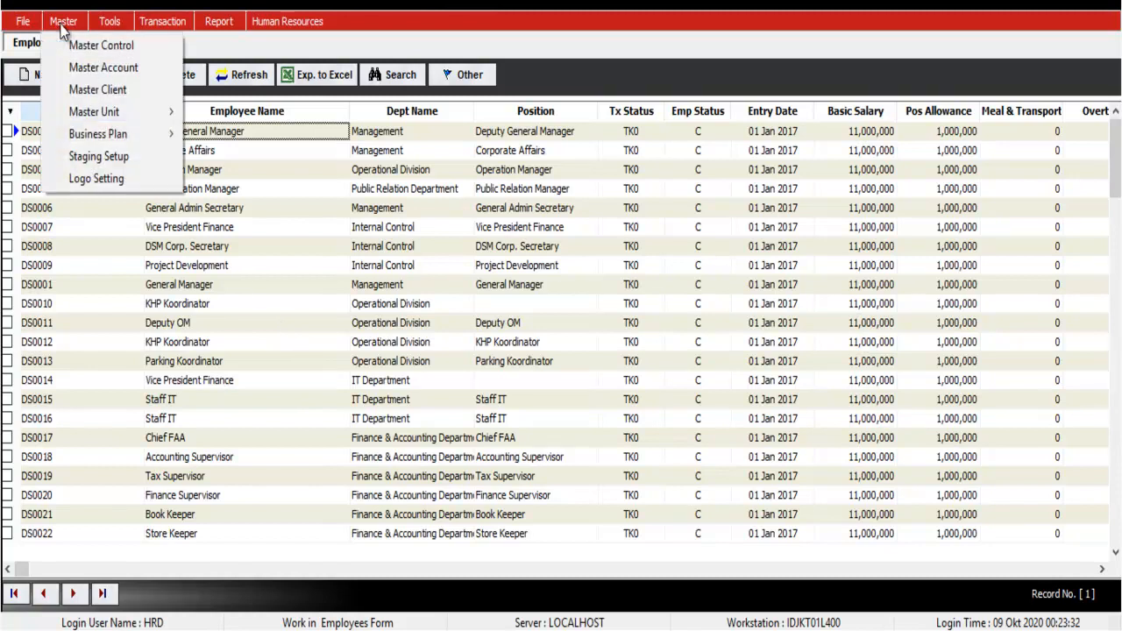
click(63, 44)
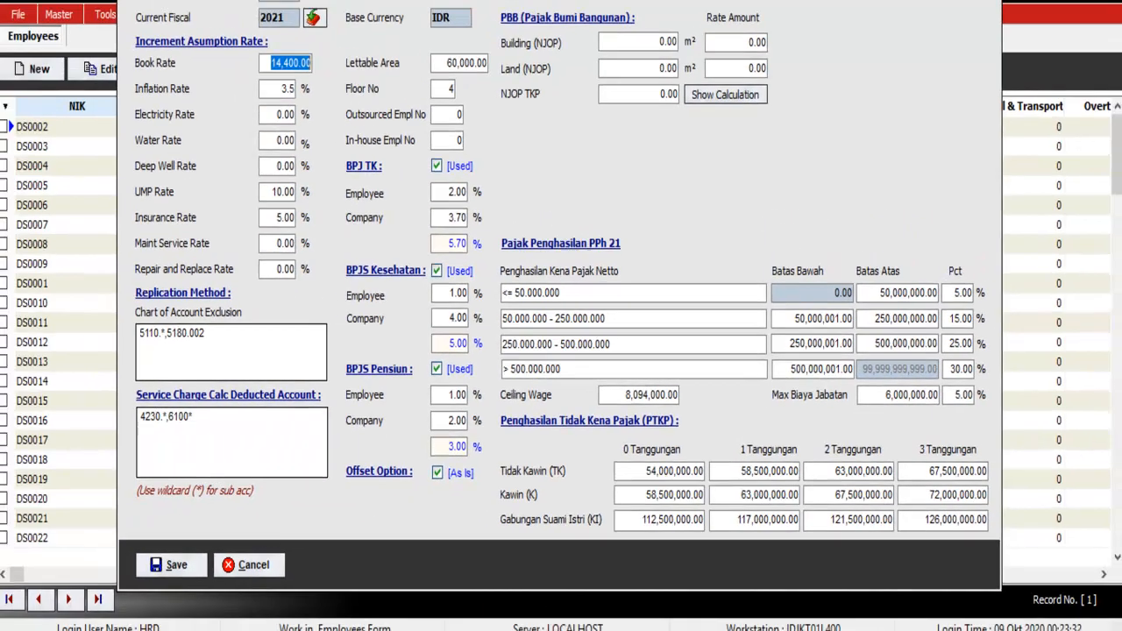
key(Escape)
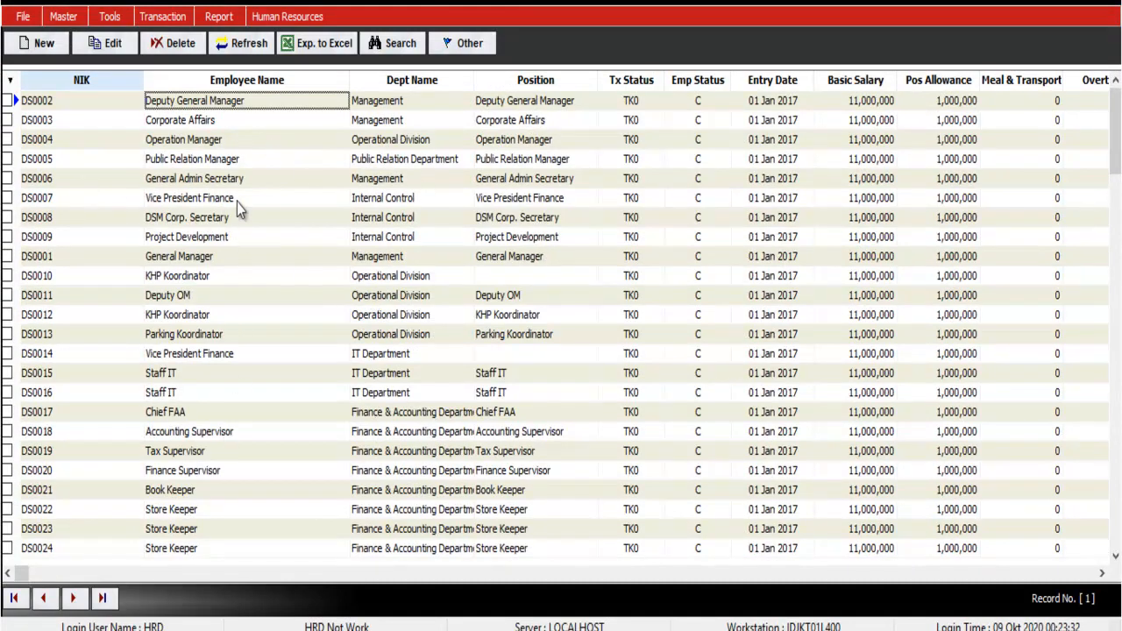
Step: Move down to the Accounting Supervisor record, then go back to the first employee record
key(Down)
key(Down)
key(Down)
key(Down)
key(Down)
key(Down)
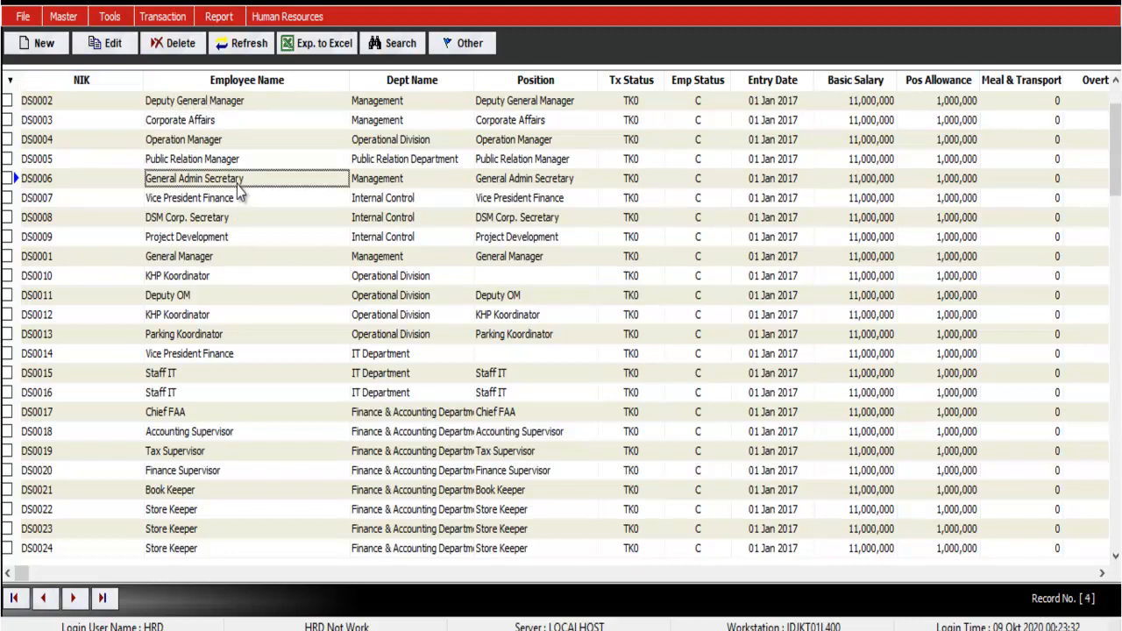
key(Down)
key(Down)
key(Down)
key(Down)
key(Down)
key(Down)
key(Down)
key(Down)
key(Down)
key(Down)
key(Down)
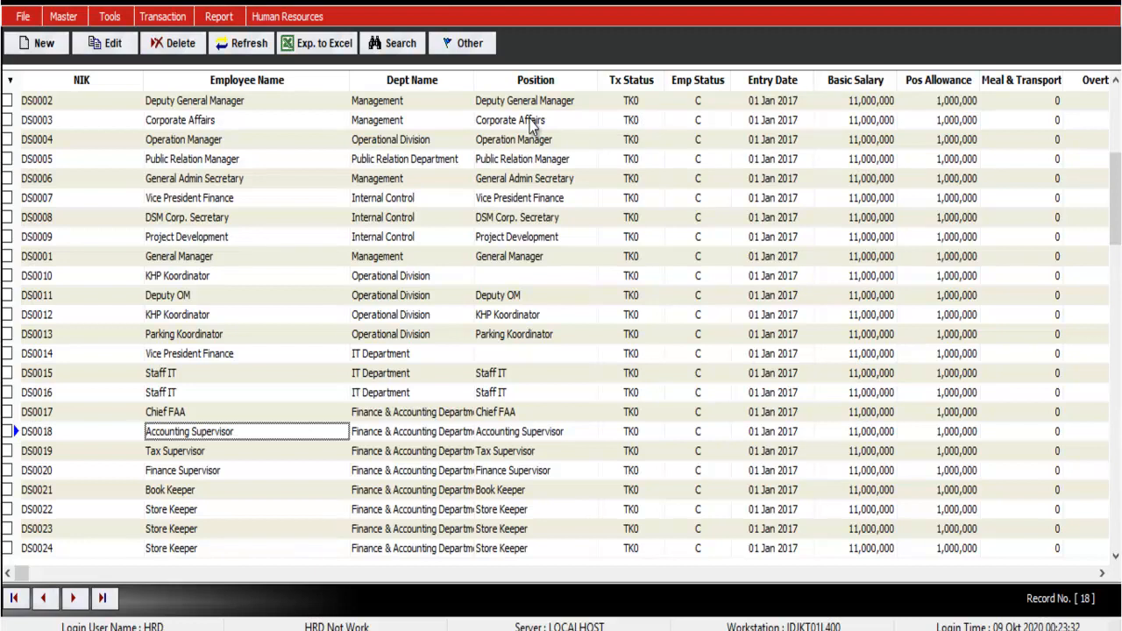
click(644, 104)
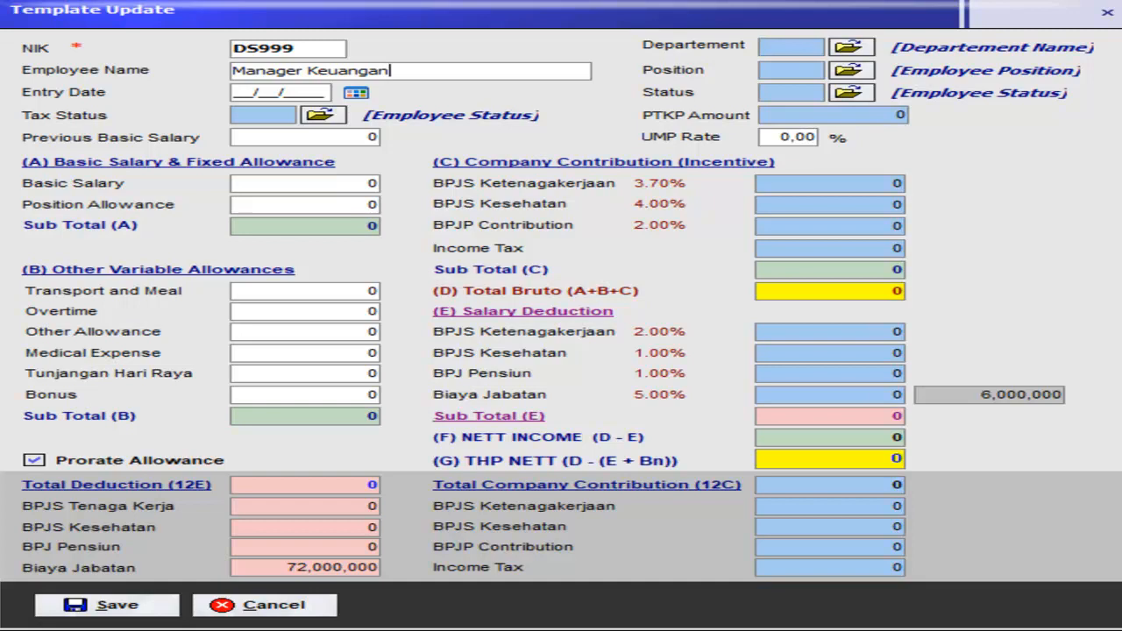
Step: Give DS999 entry date 01/01/2021, tax status TK0, department FA, position HOD and permanent (PER) status
click(244, 92)
text(010120)
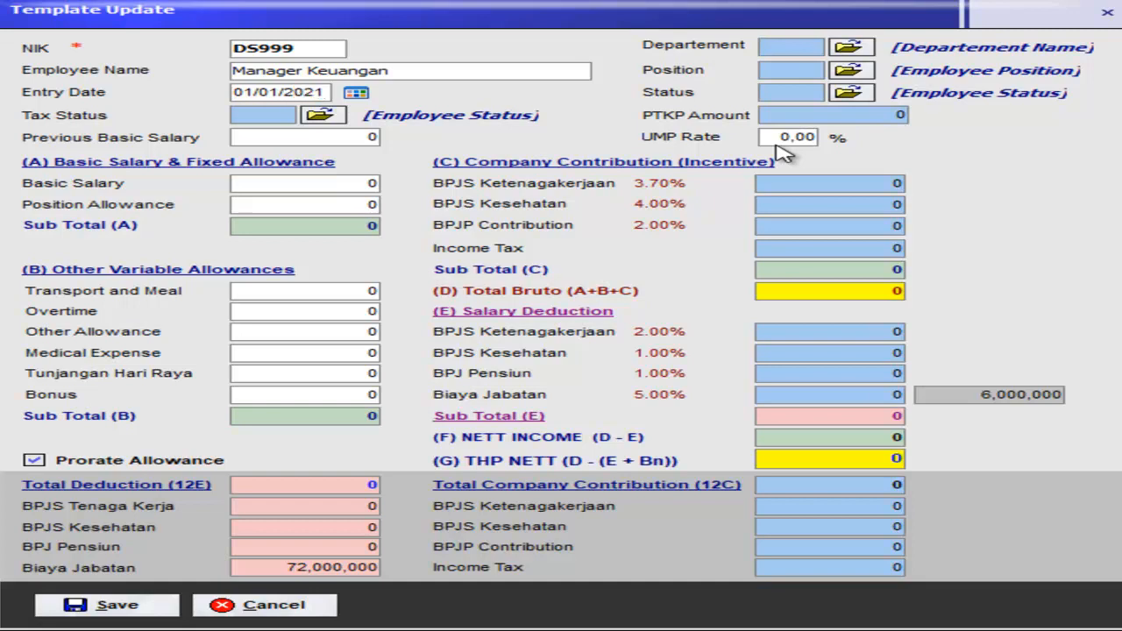
click(316, 113)
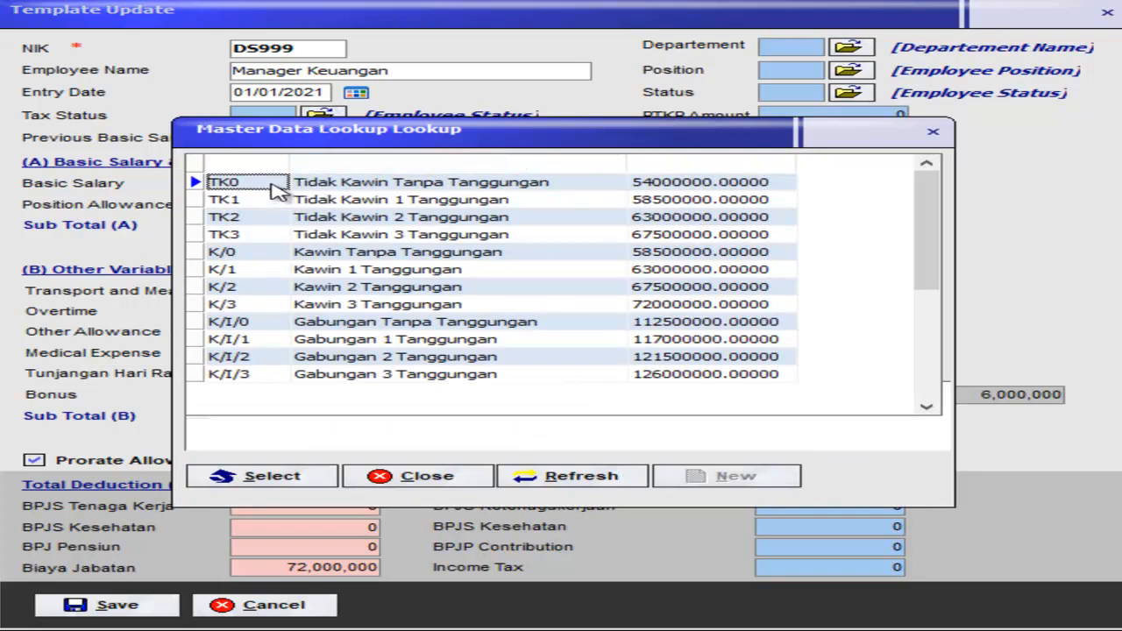
double_click(333, 184)
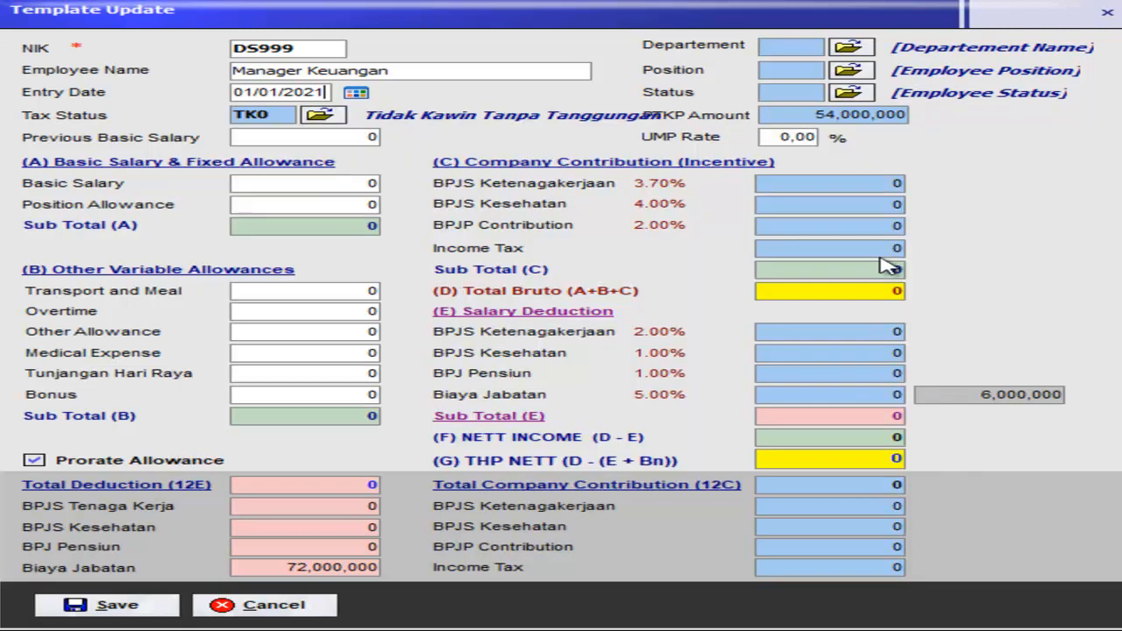
click(848, 49)
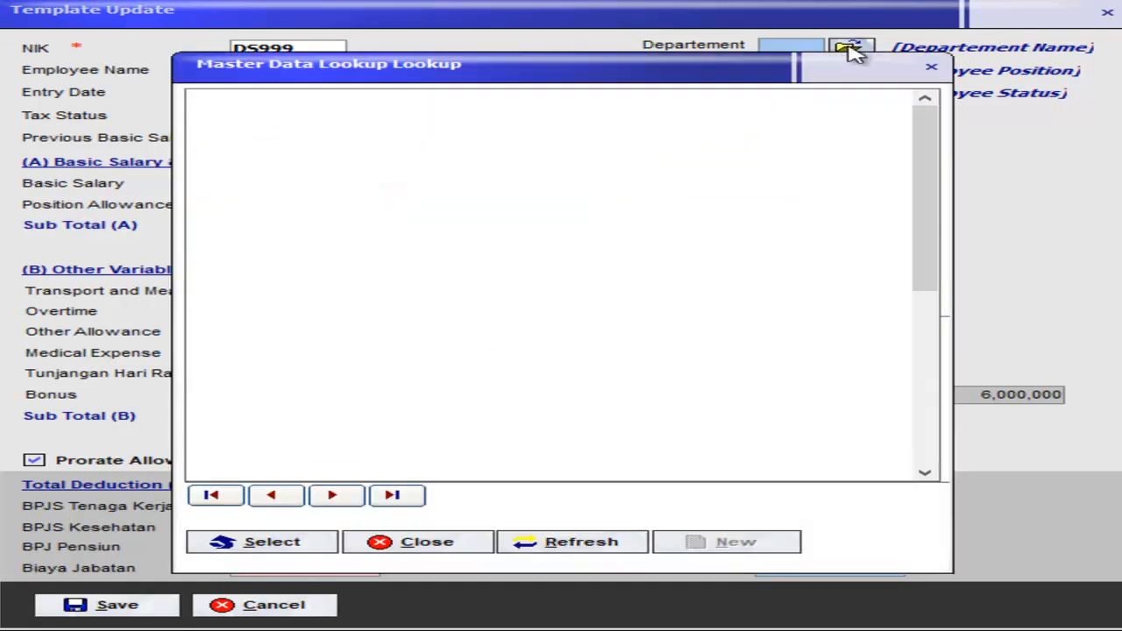
double_click(394, 153)
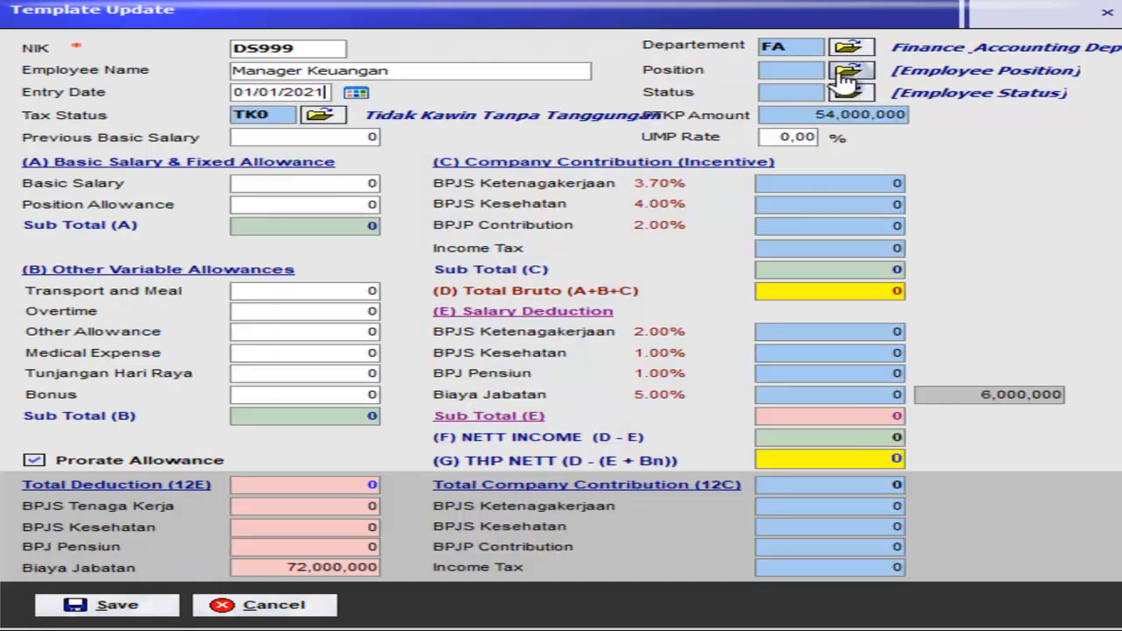
click(783, 71)
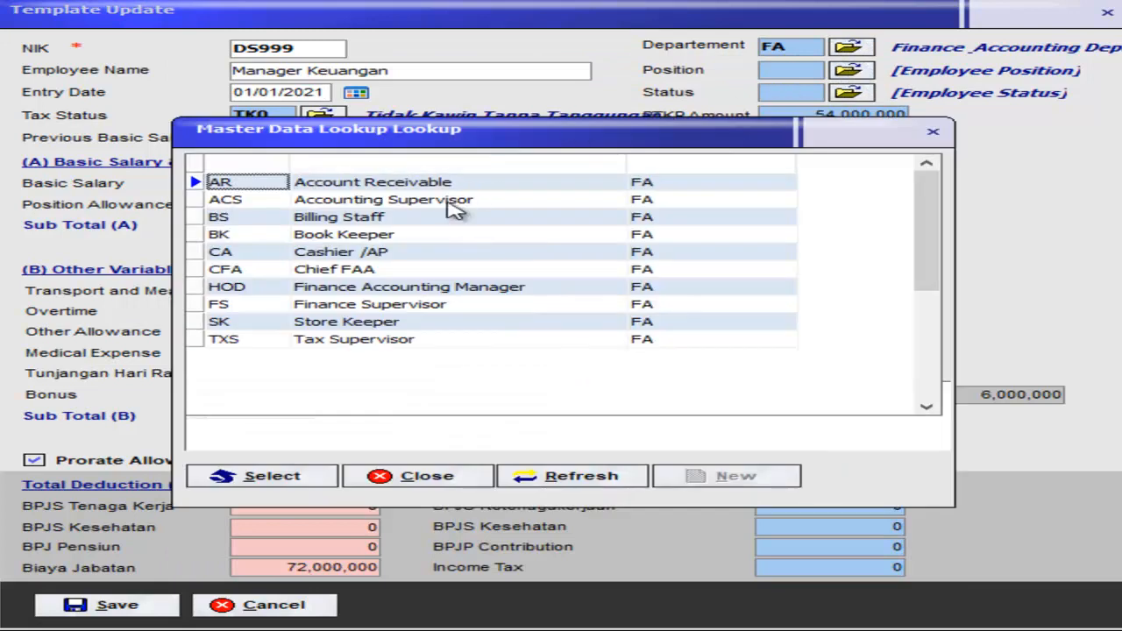
double_click(419, 294)
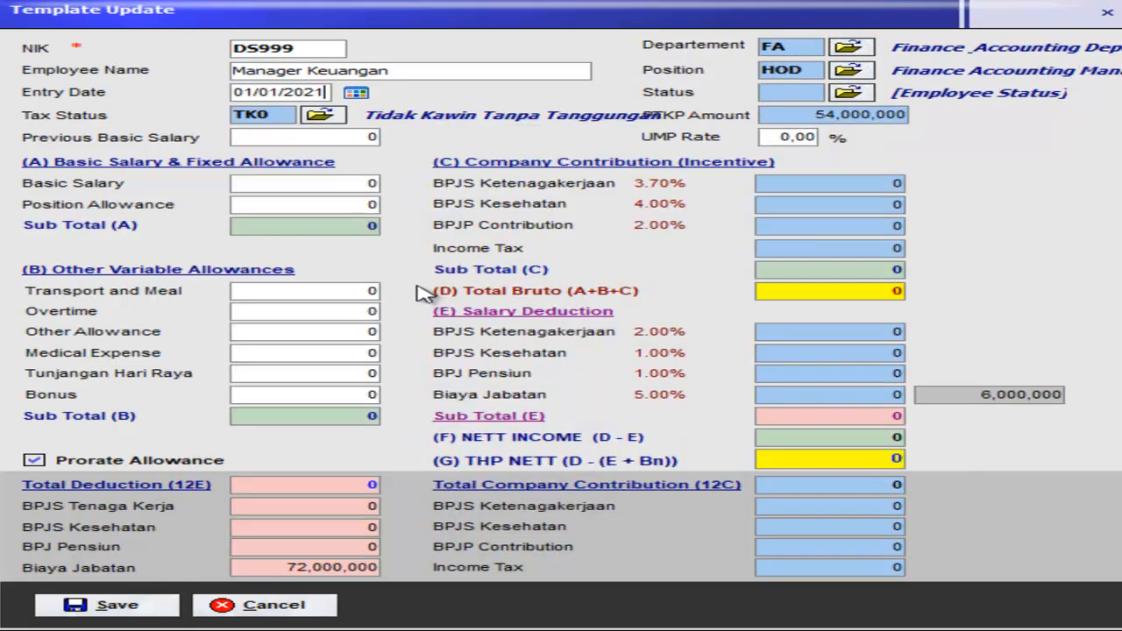
click(861, 97)
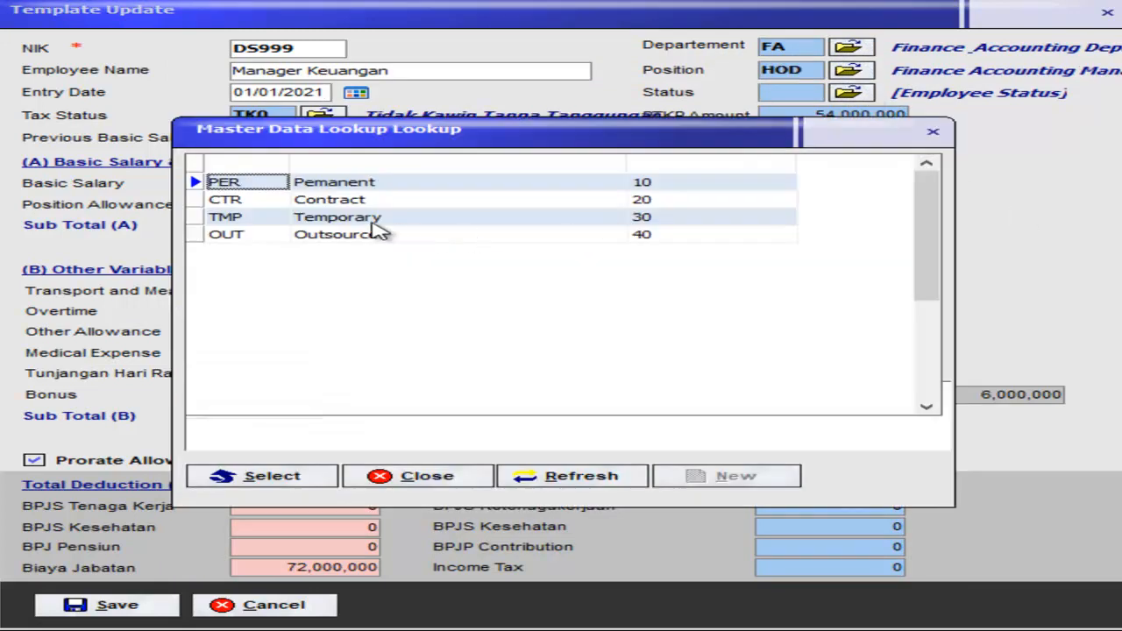
double_click(365, 191)
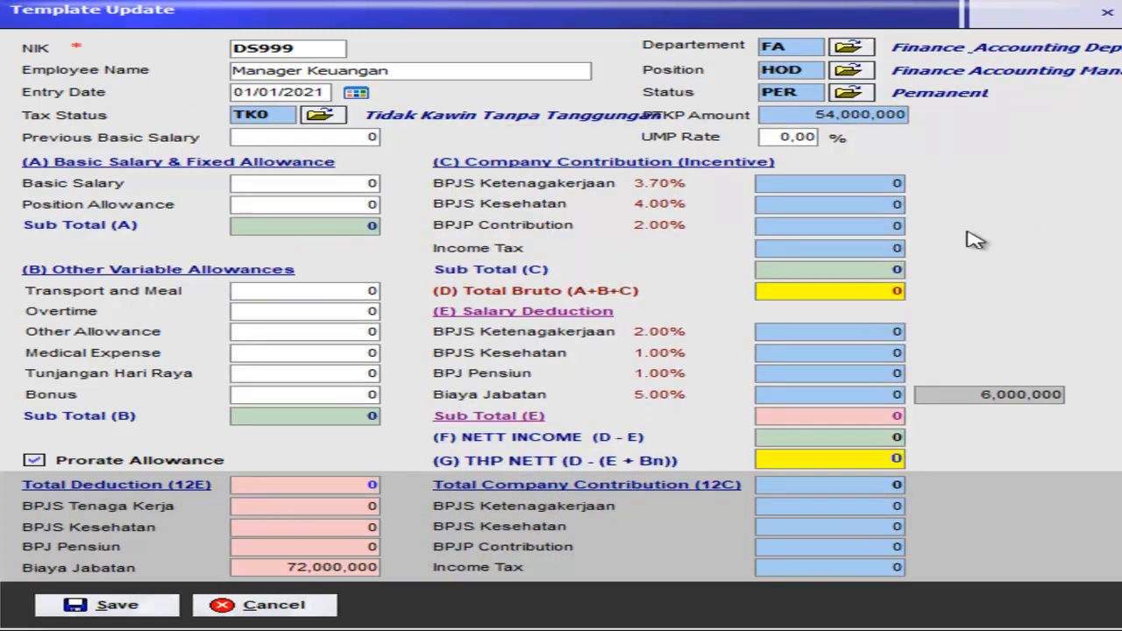
key(Tab)
key(Tab)
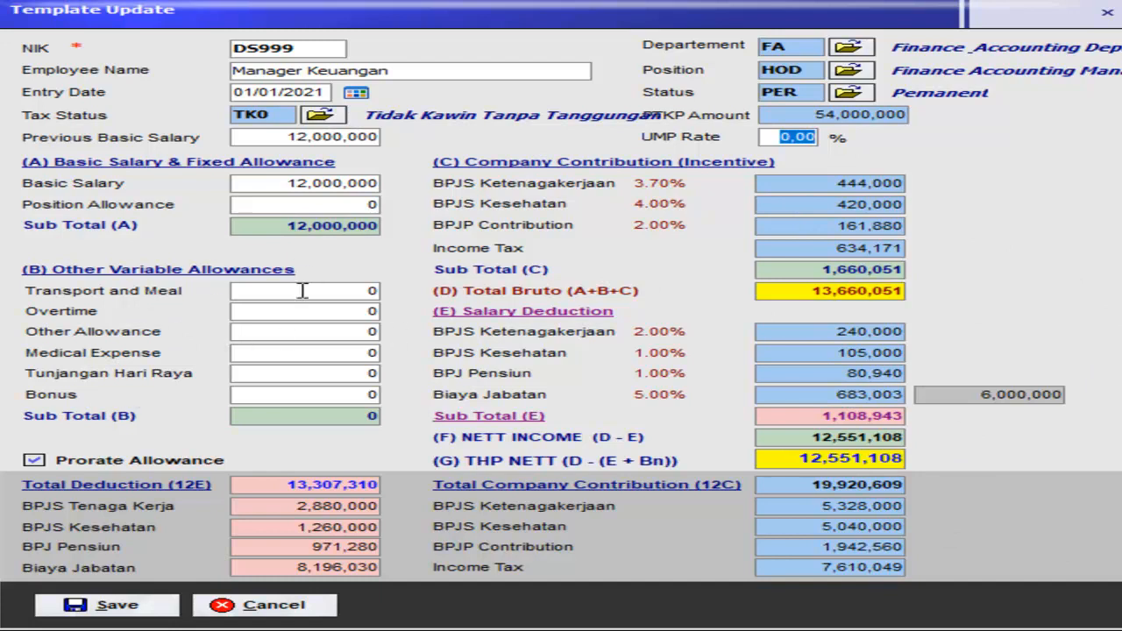
Step: Turn allowance prorating off and back on, then select the basic salary value
click(92, 462)
click(92, 464)
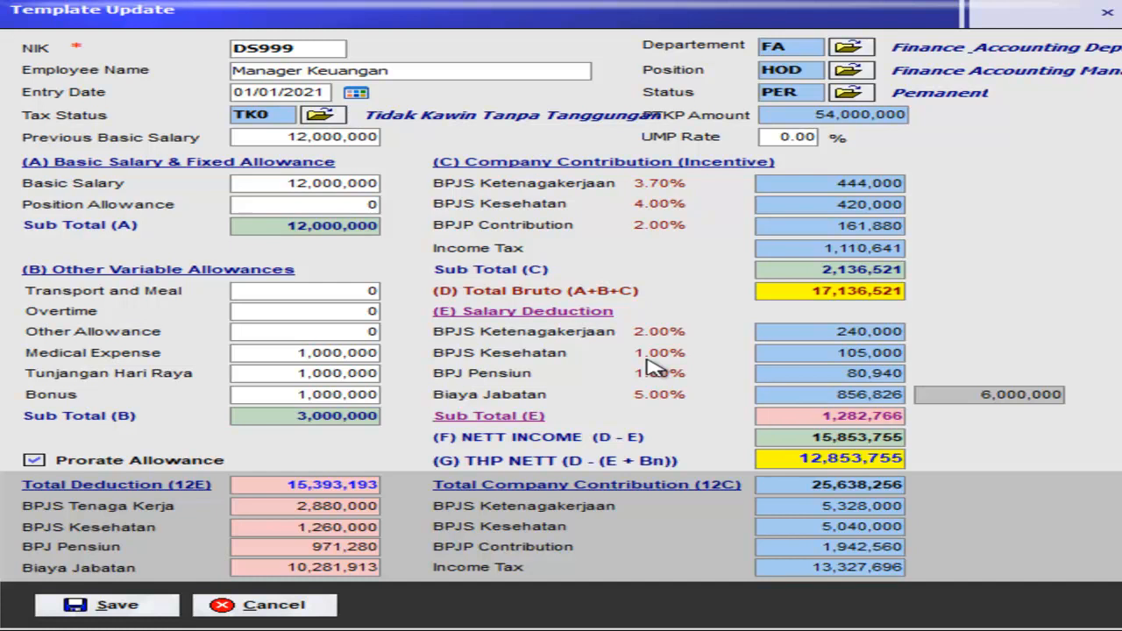
click(344, 184)
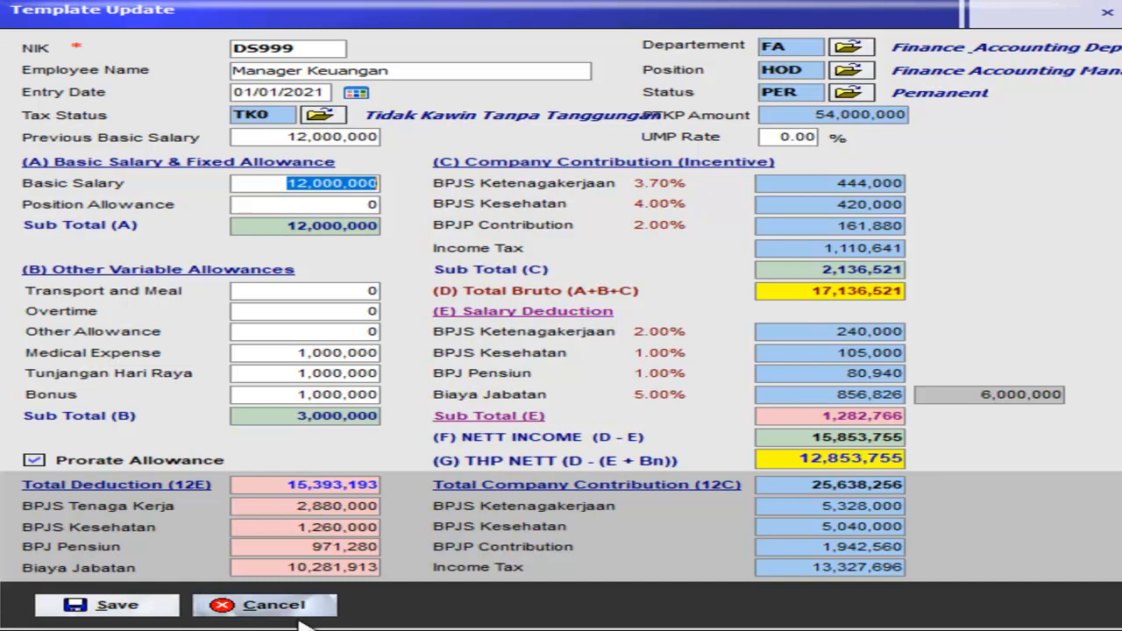
click(156, 607)
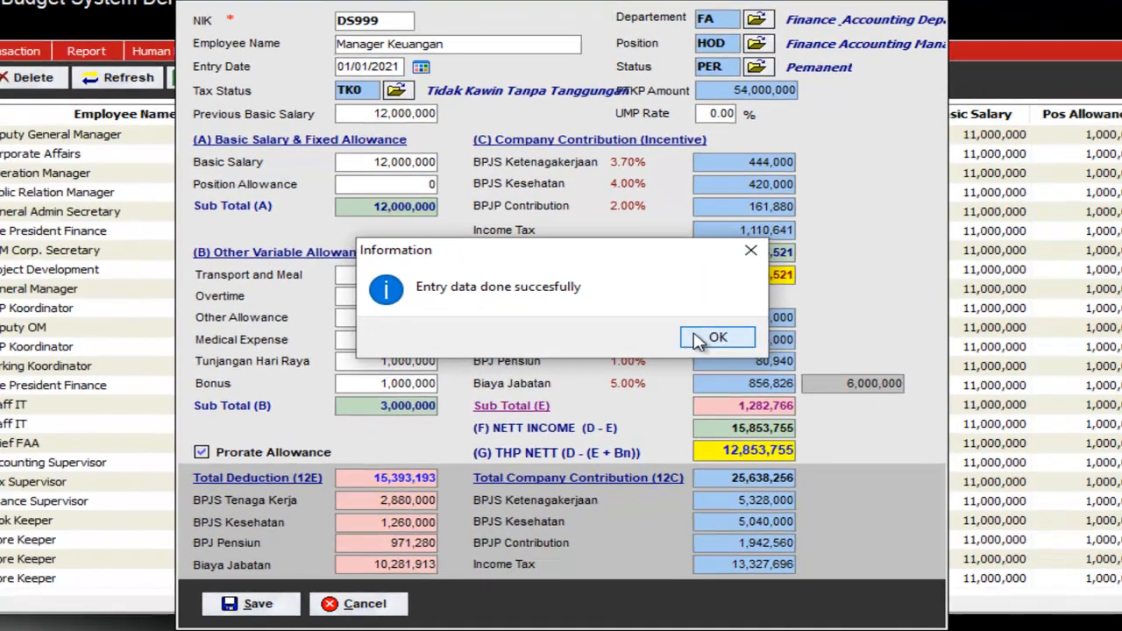
click(701, 338)
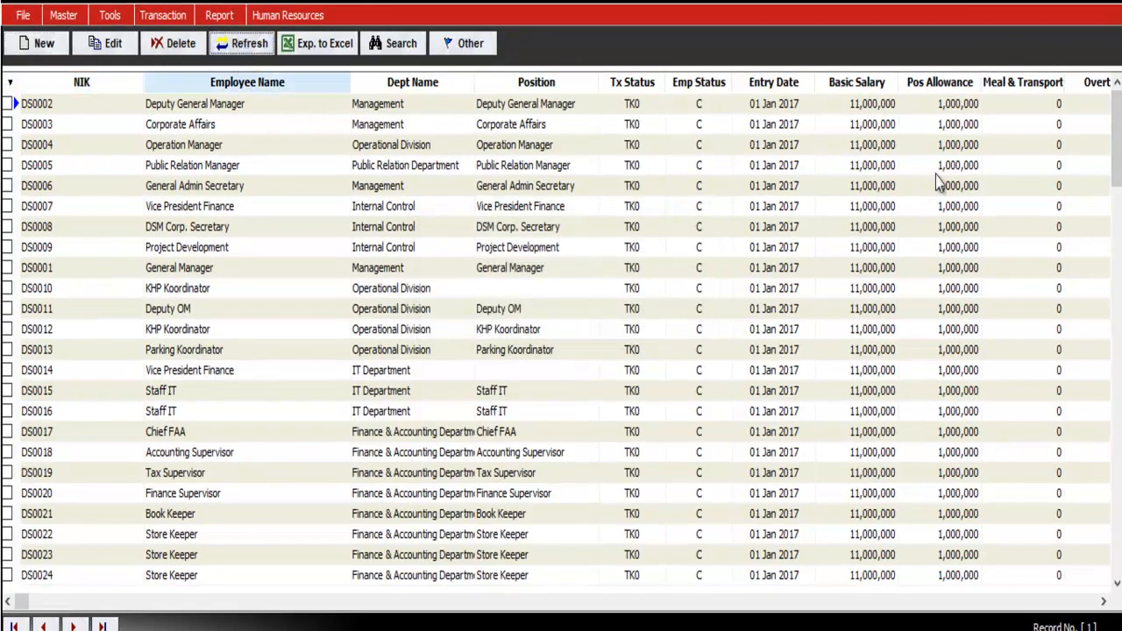
drag(1116, 167, 1116, 587)
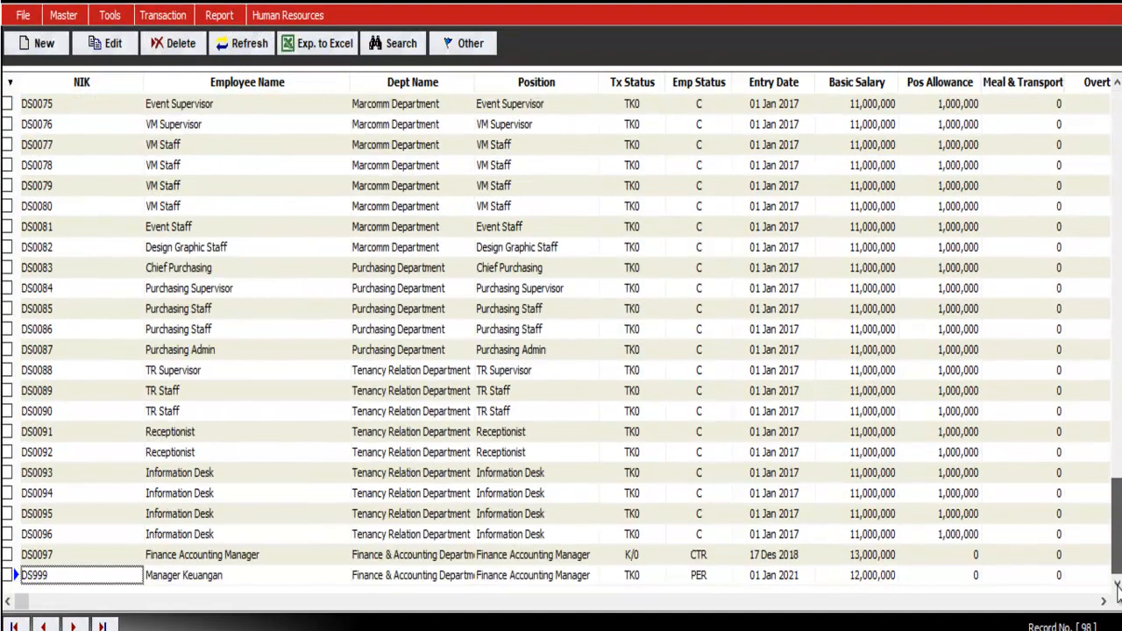
click(560, 561)
click(555, 578)
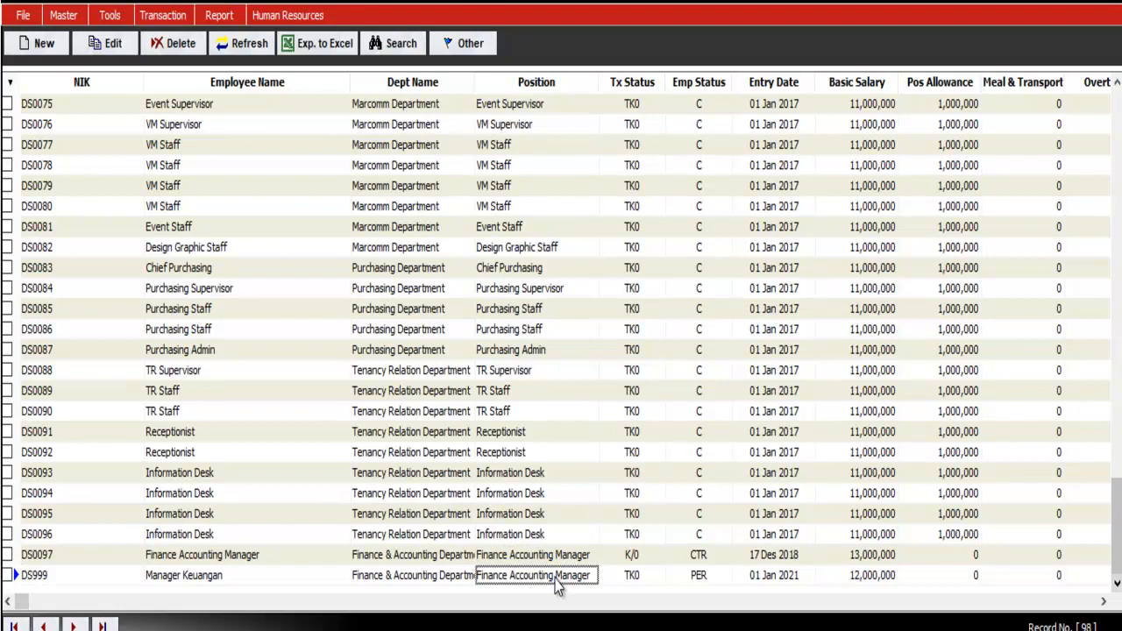
mouse_move(1117, 536)
mouse_down()
mouse_move(1116, 144)
mouse_move(1116, 535)
mouse_up()
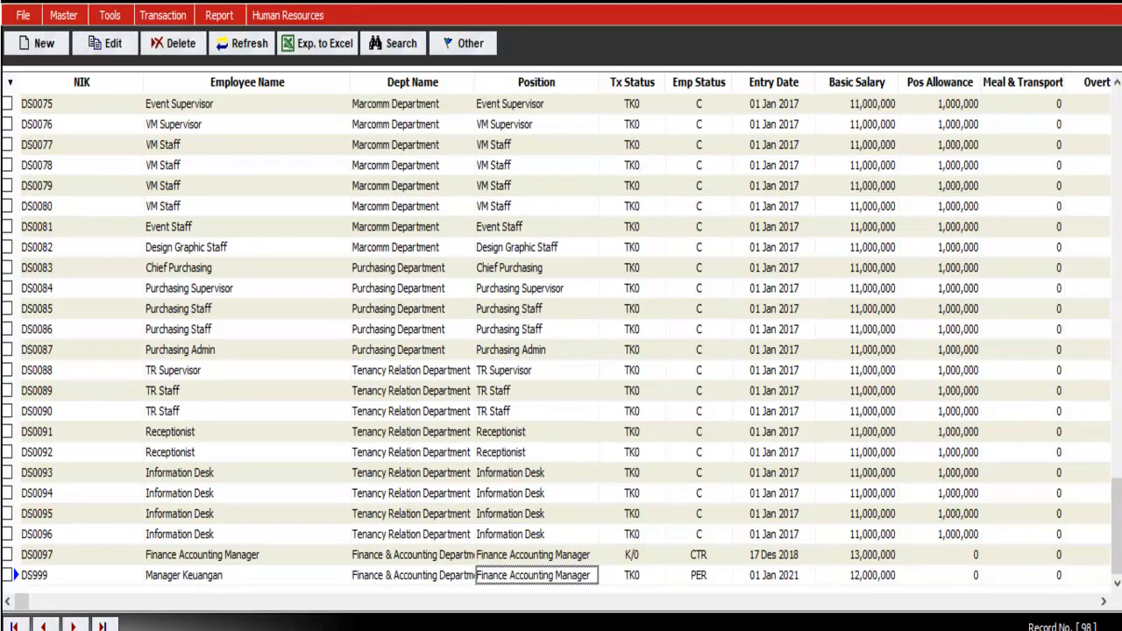
Step: Export the Employees list to Excel with all fields included
click(313, 45)
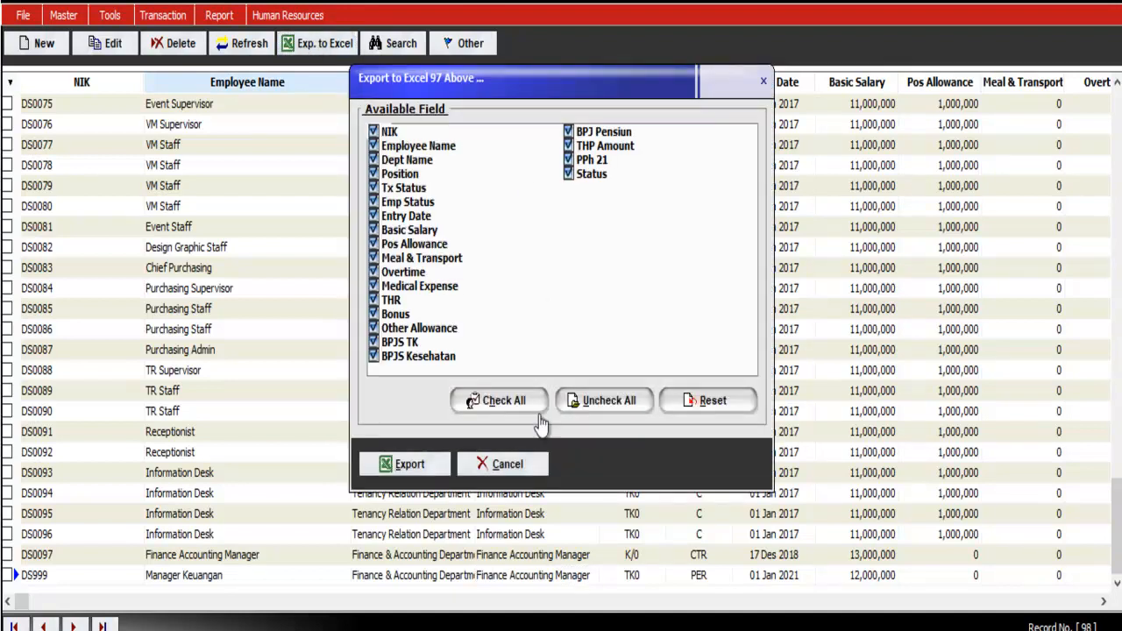
click(434, 471)
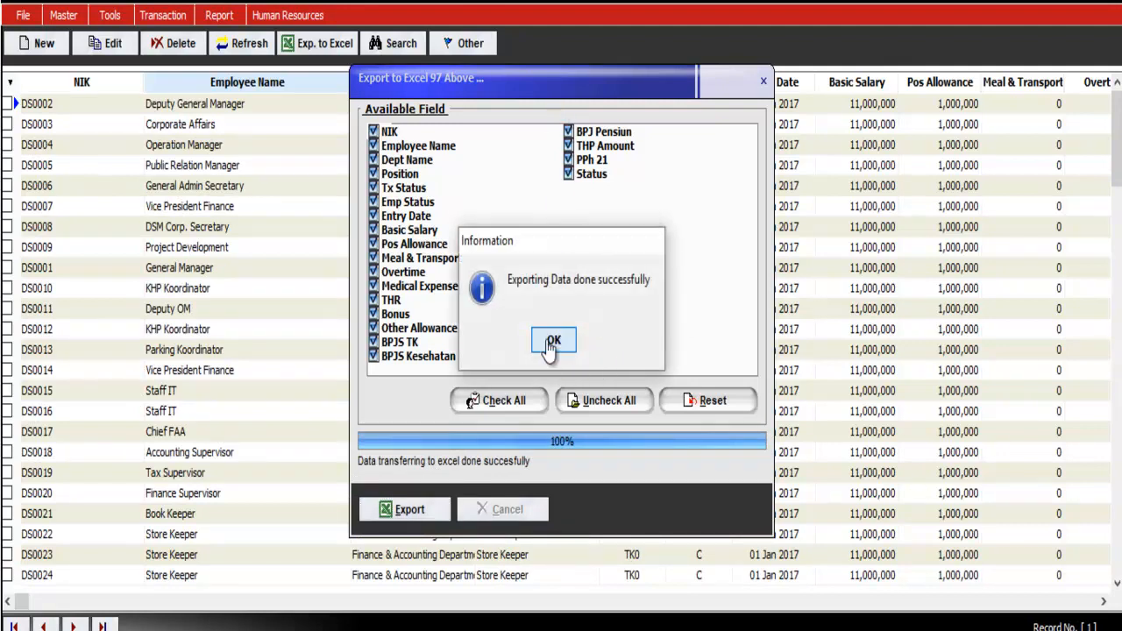
click(555, 339)
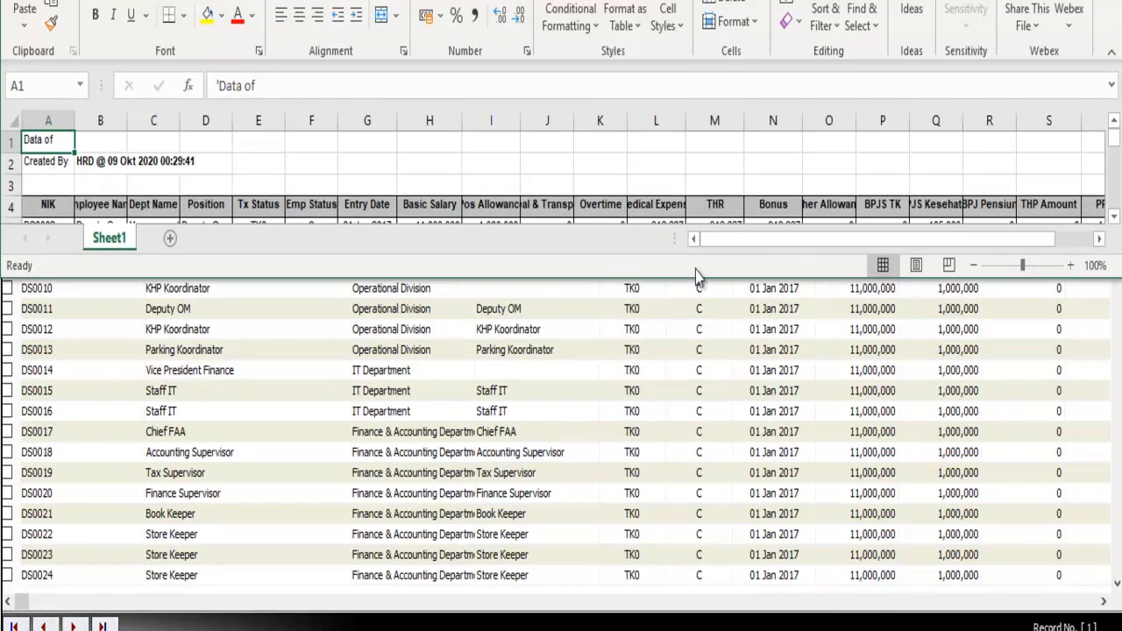
Step: Enlarge the Excel window and widen column H so salaries show fully
drag(694, 287, 694, 629)
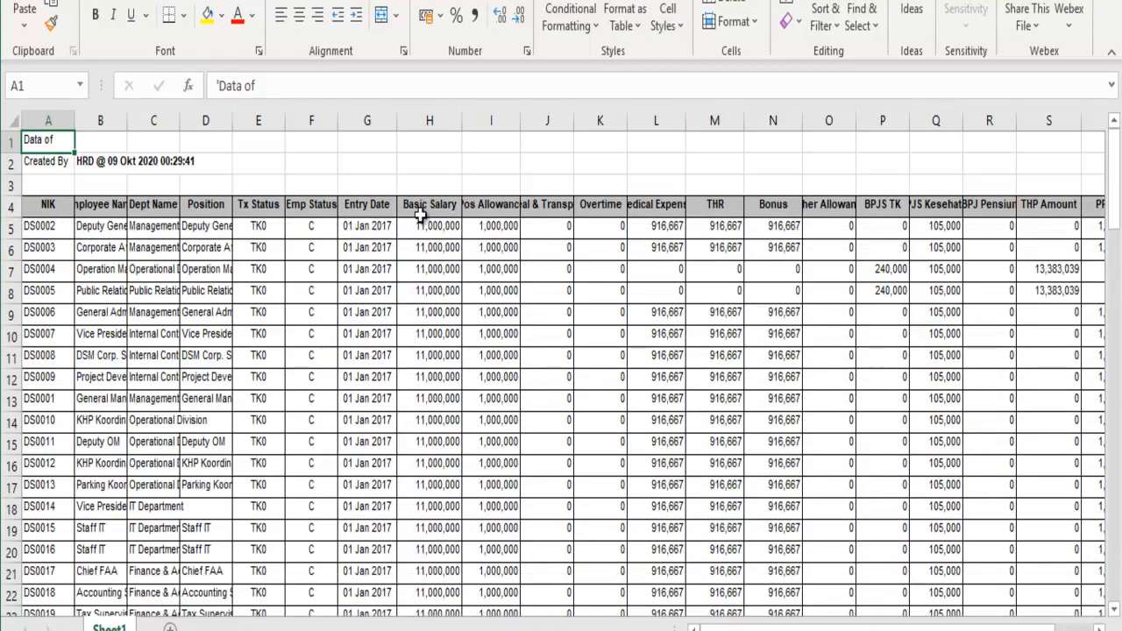
click(666, 248)
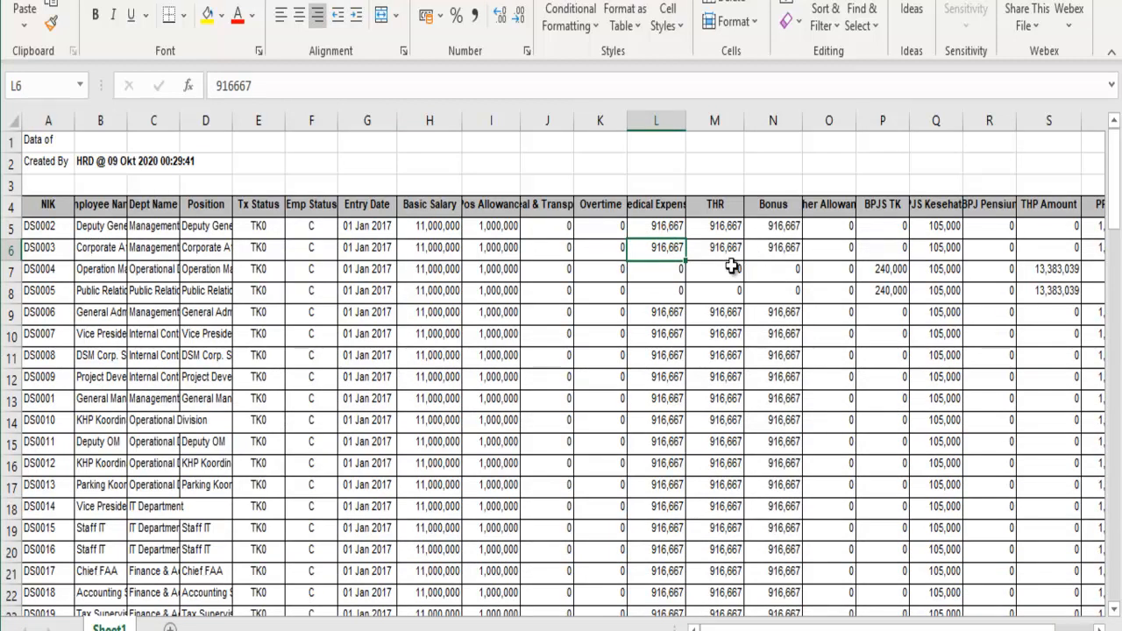
drag(462, 120, 482, 120)
Step: Add AutoSum totals in row 103 for columns H through T
click(438, 264)
scroll(447, 254, down, 14)
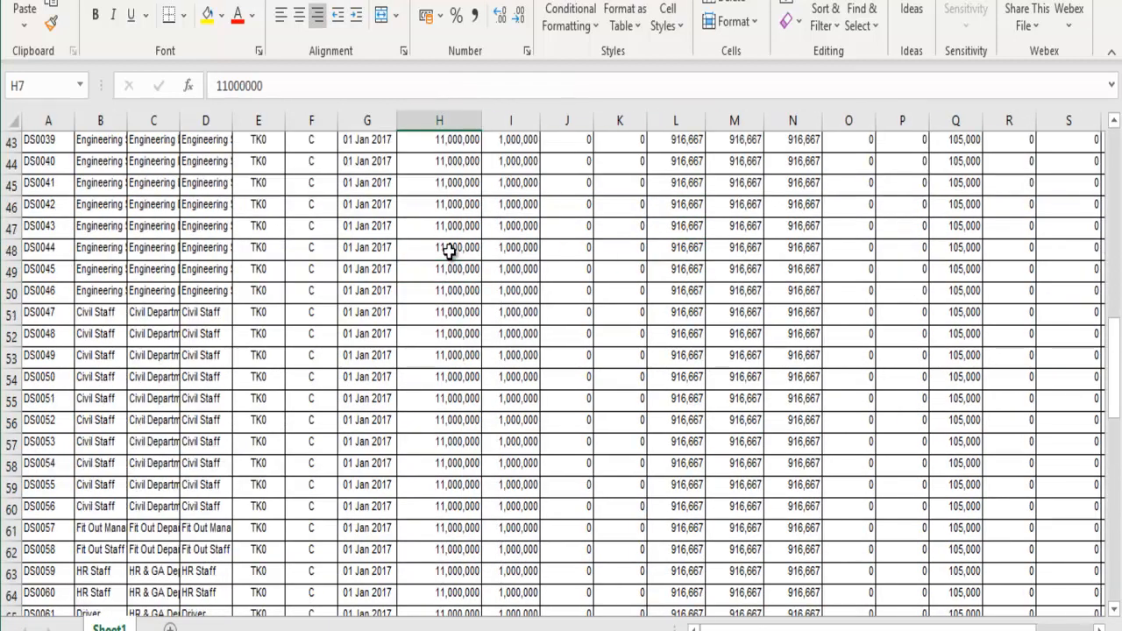
scroll(447, 249, down, 20)
scroll(447, 263, up, 4)
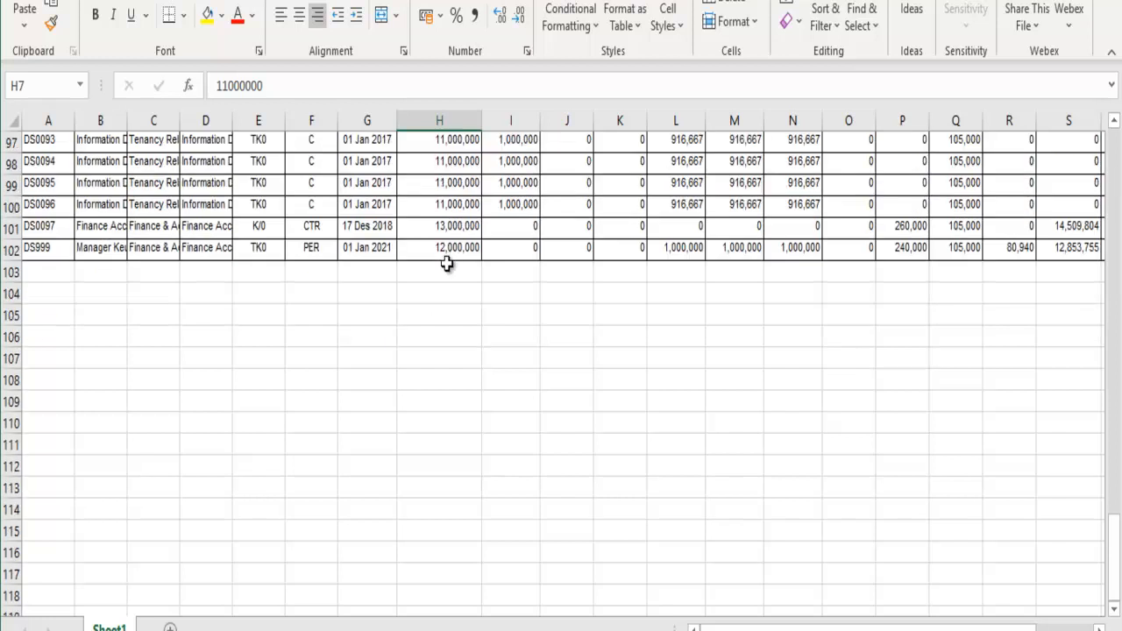
click(447, 264)
key(alt+equal)
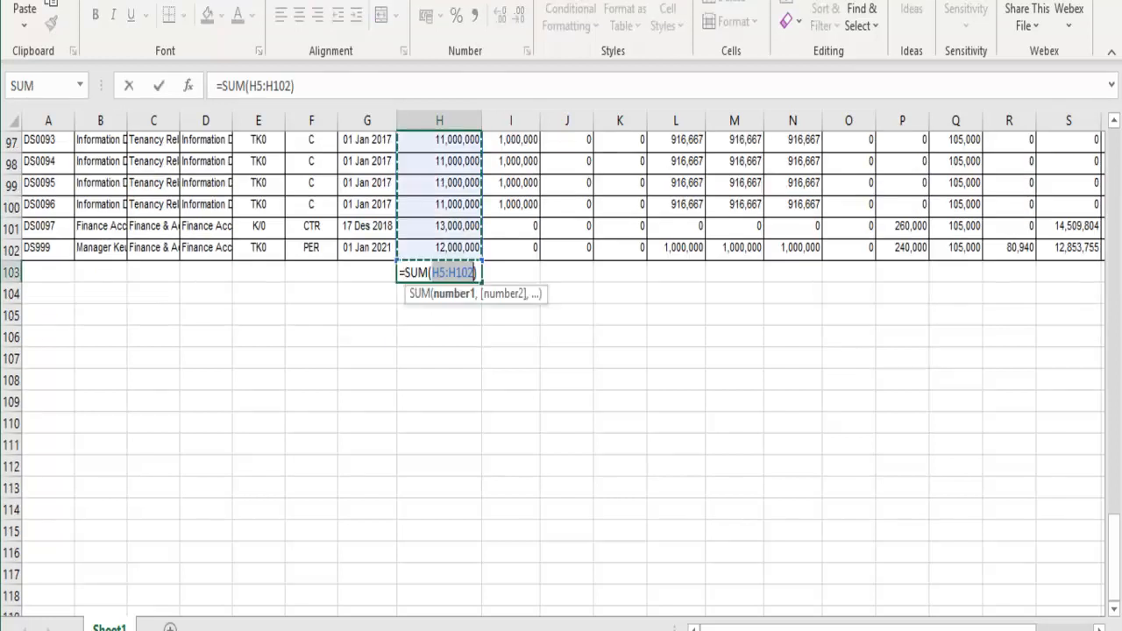
key(Return)
key(Up)
key(ctrl+c)
key(shift+Right)
key(shift+Right)
key(shift+Right)
key(shift+Right)
key(shift+Right)
key(shift+Right)
key(shift+Right)
key(shift+Right)
key(shift+Right)
key(shift+Right)
key(shift+Right)
key(shift+Right)
key(shift+Right)
key(shift+Right)
key(shift+Left)
key(shift+Left)
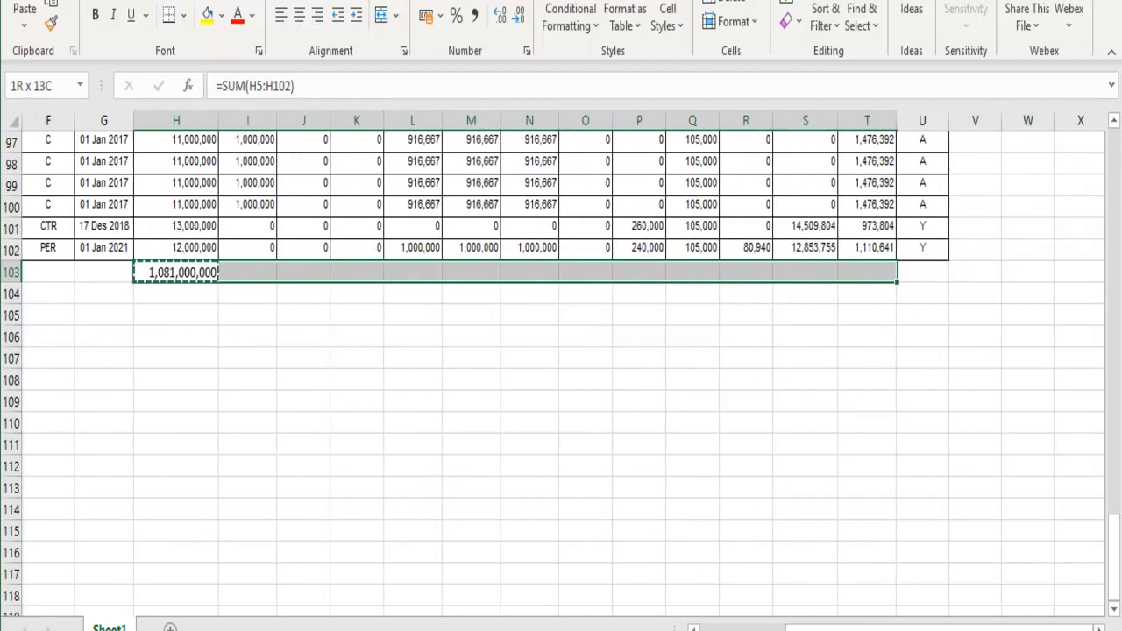
key(ctrl+v)
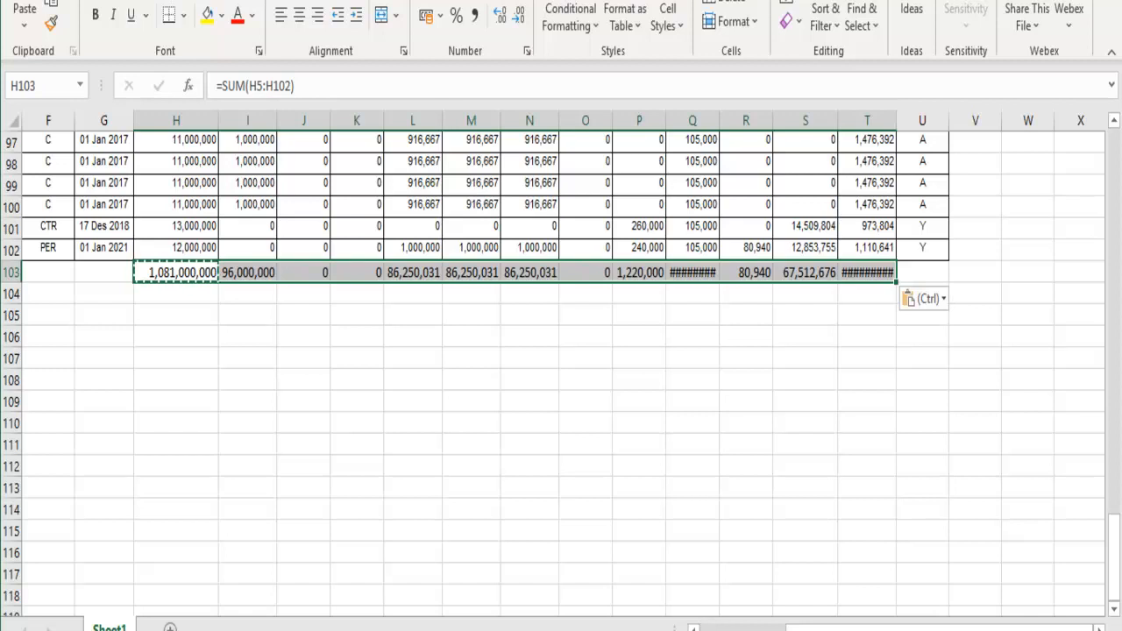
Step: Autofit every worksheet column to its contents
click(14, 123)
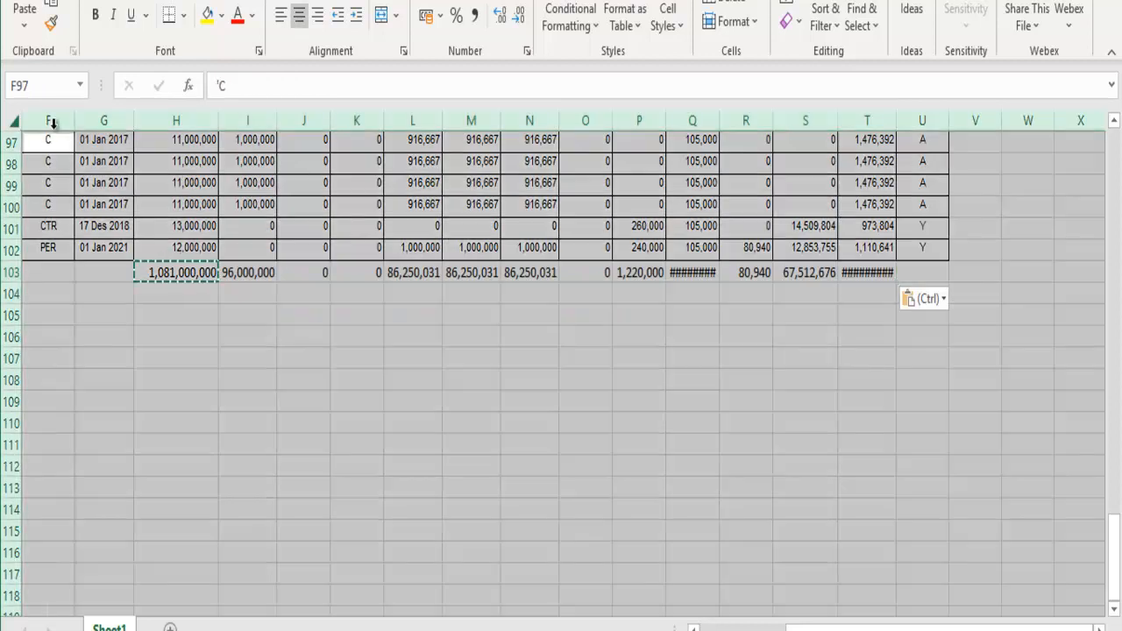
double_click(219, 120)
click(440, 421)
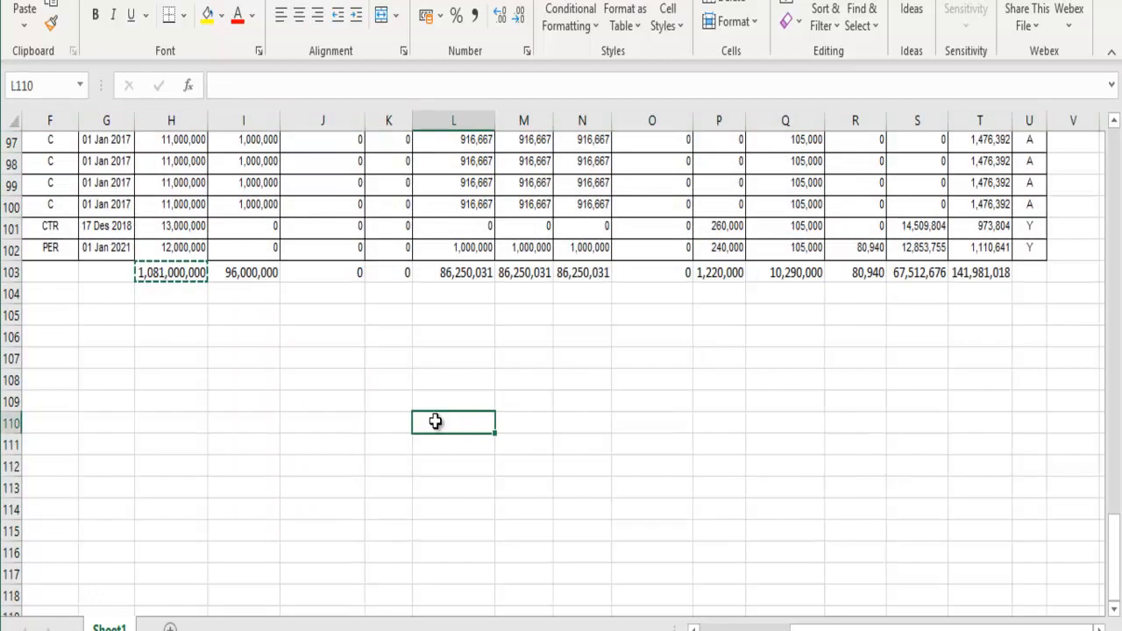
scroll(441, 417, up, 20)
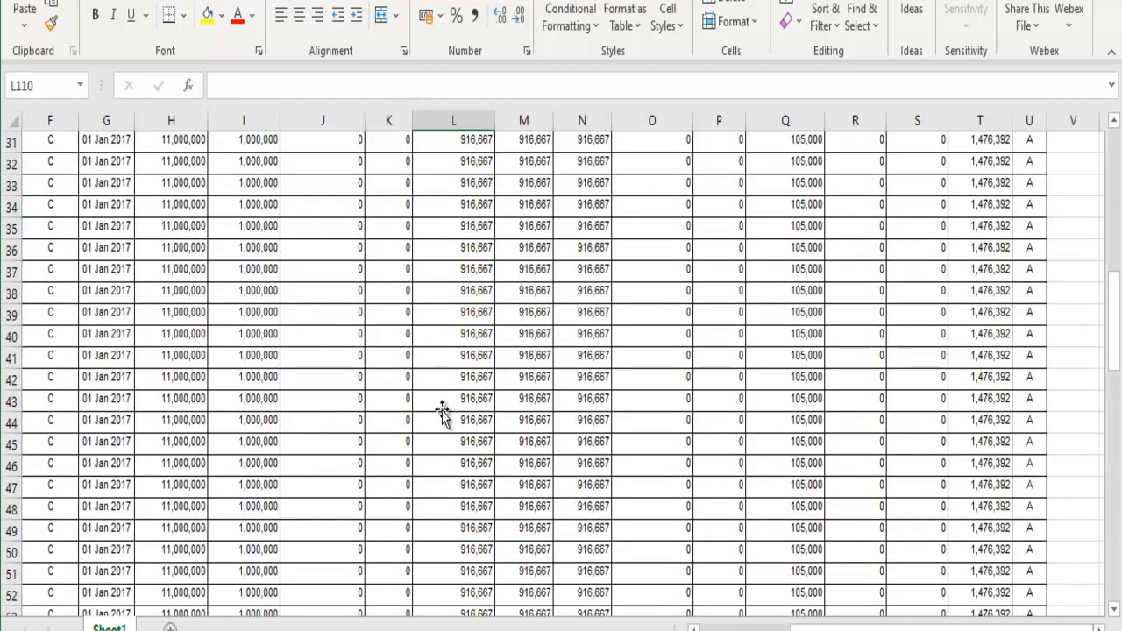
scroll(441, 412, up, 10)
scroll(440, 412, down, 20)
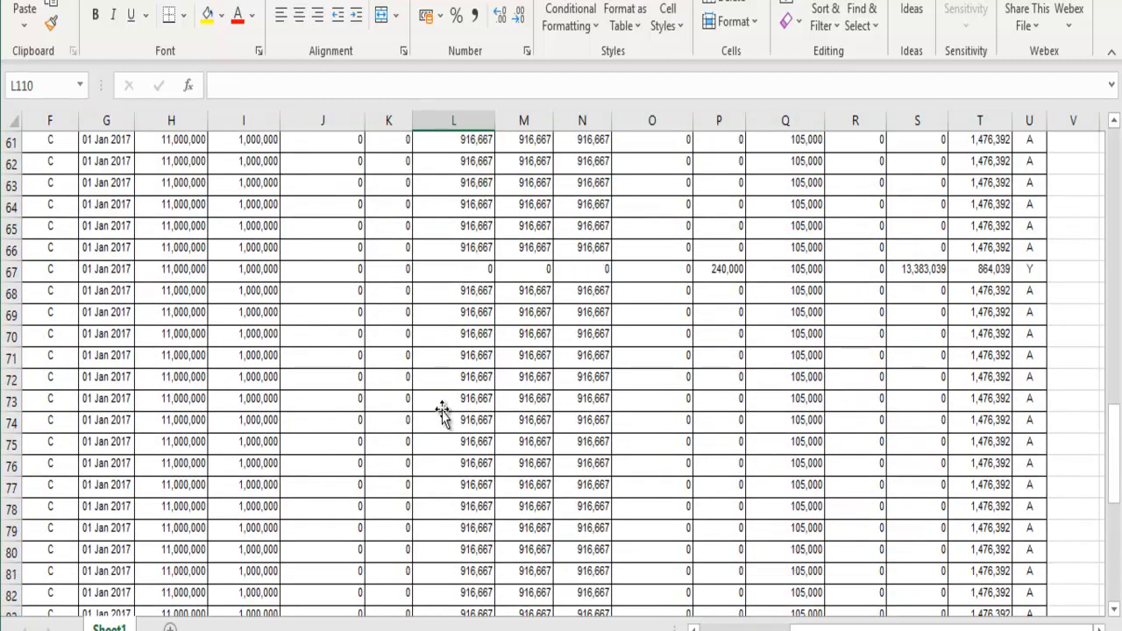
scroll(441, 412, down, 9)
Step: Format the totals row 103 with yellow fill and bold text
drag(183, 461, 964, 468)
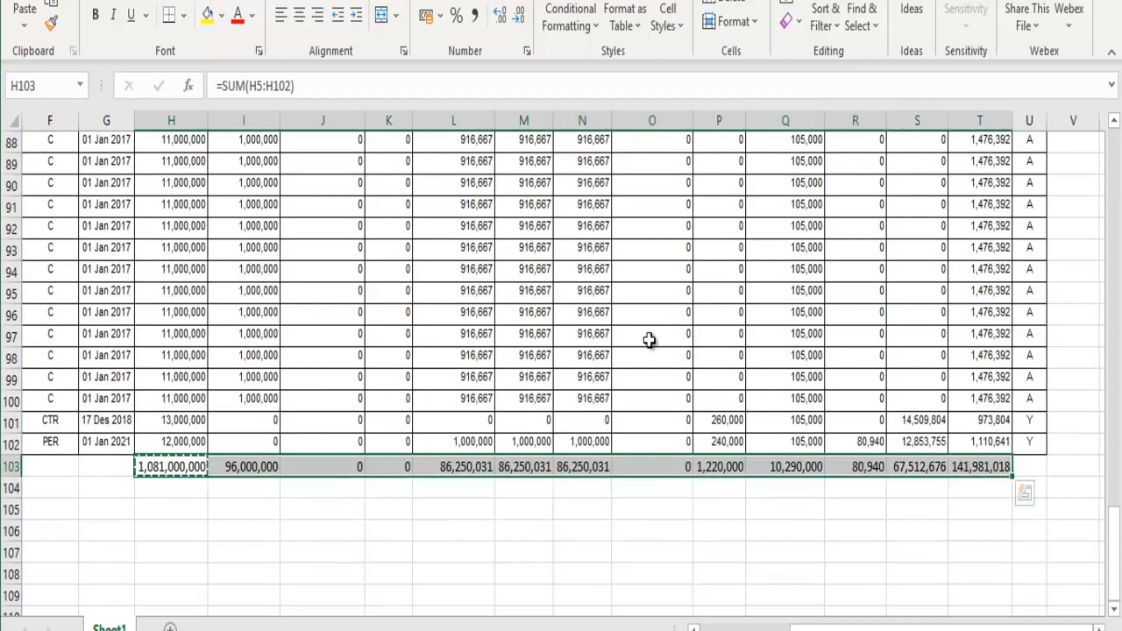
click(208, 15)
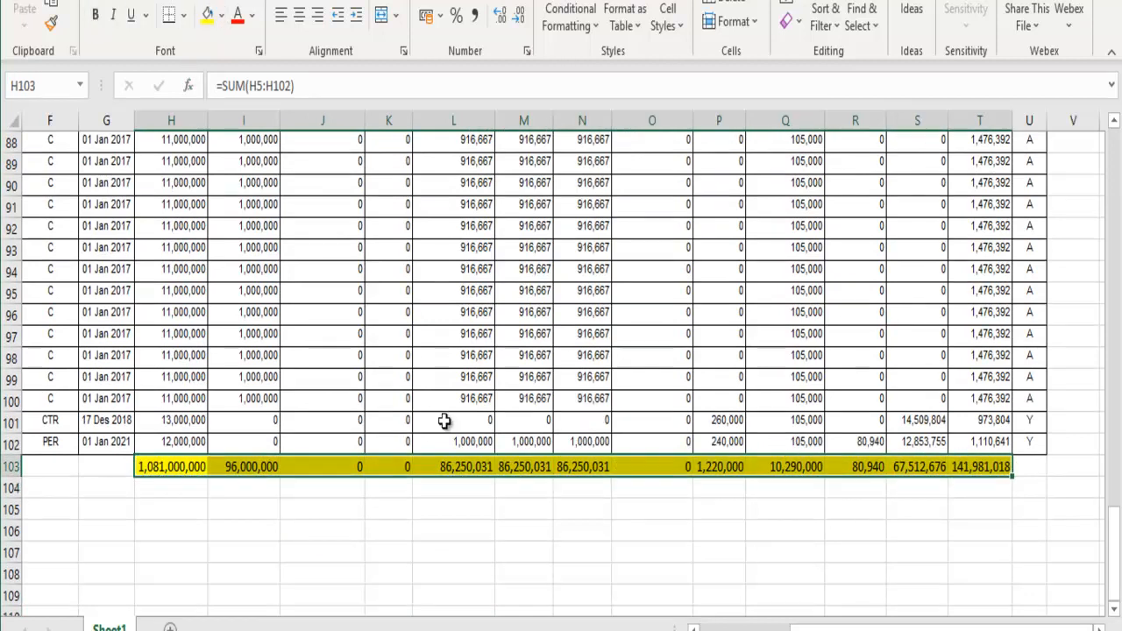
click(94, 14)
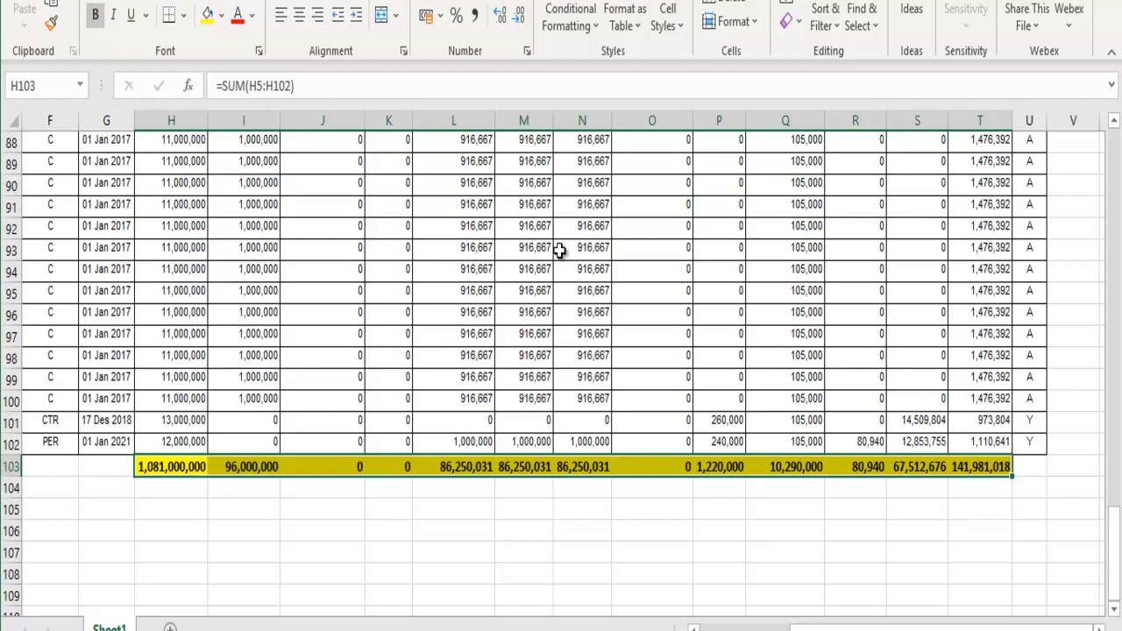
scroll(558, 251, up, 20)
scroll(558, 251, down, 7)
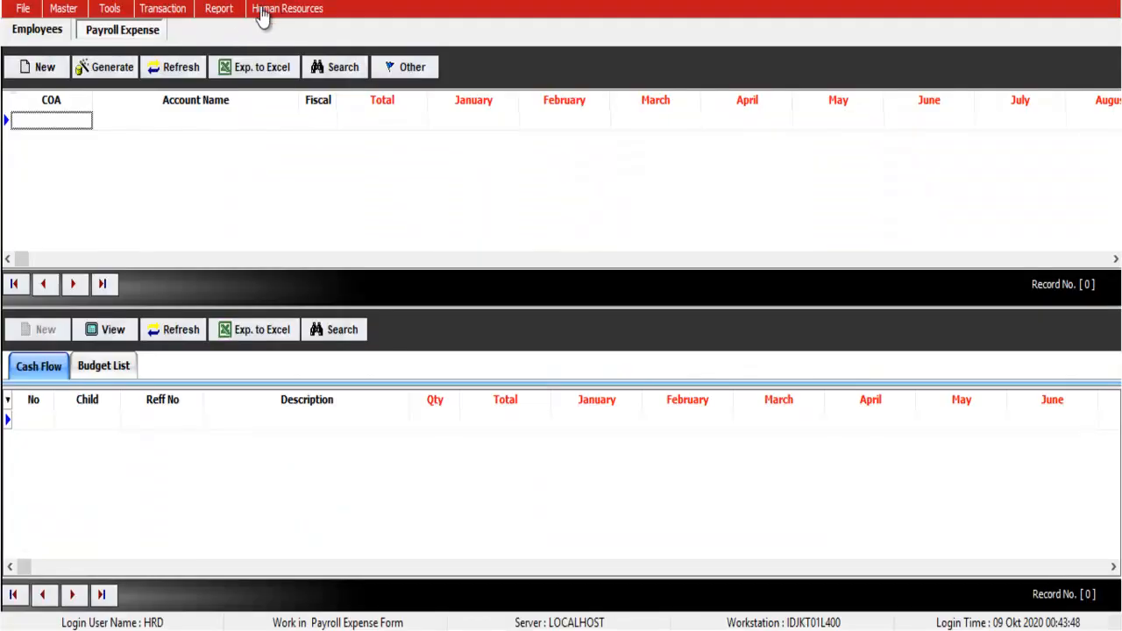
Step: Start a new payroll budget transfer and acknowledge the monthly-to-yearly summary notice
click(261, 10)
click(285, 77)
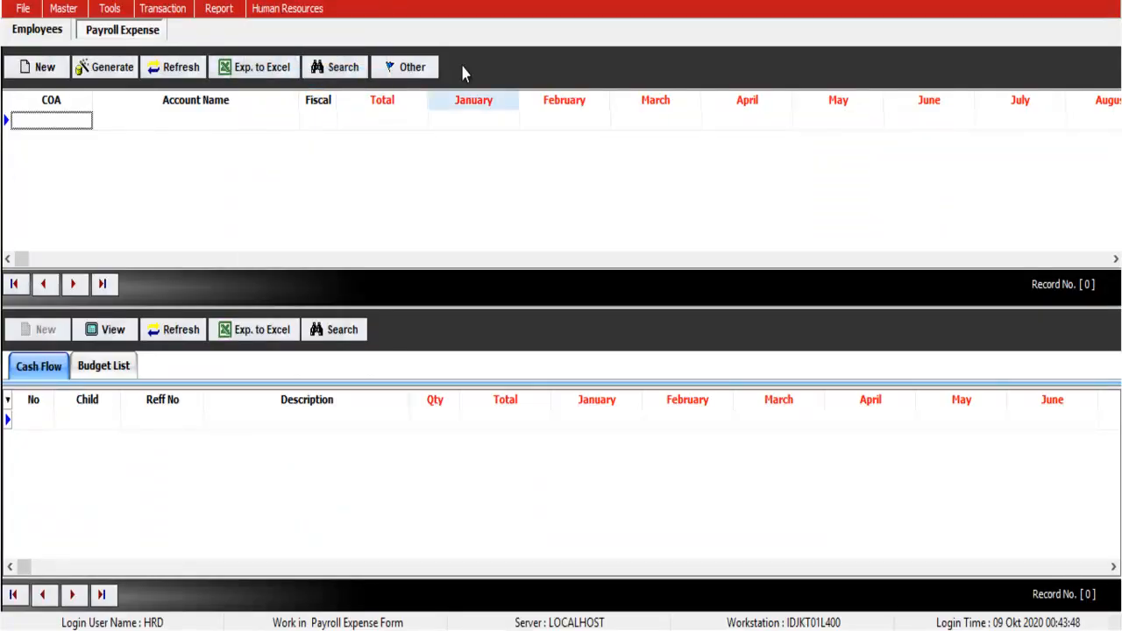
click(46, 67)
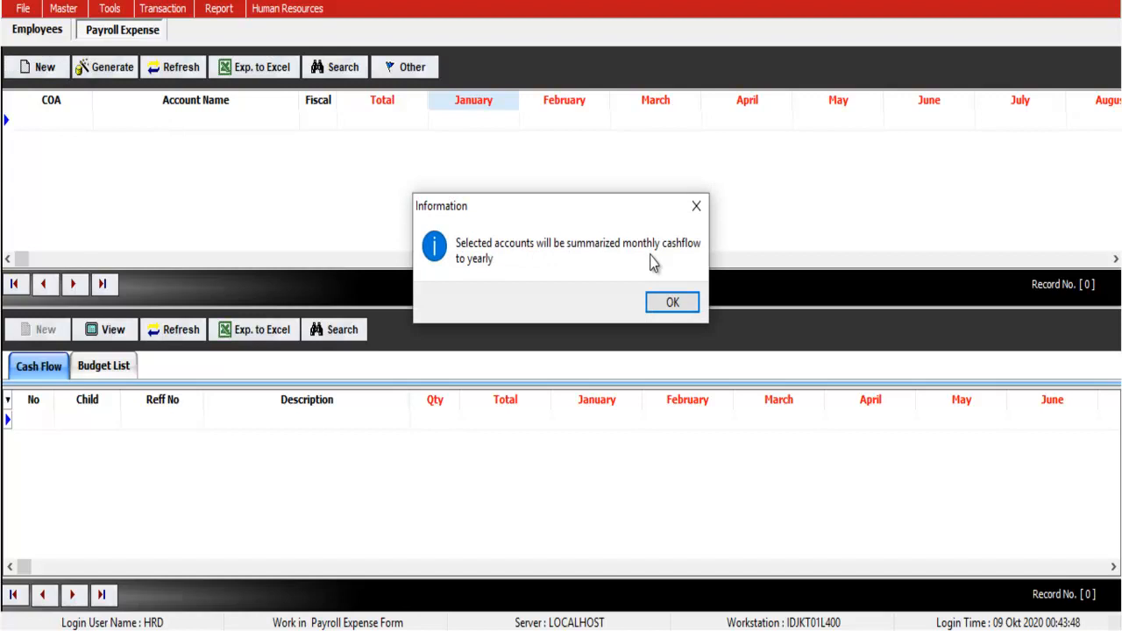
click(669, 304)
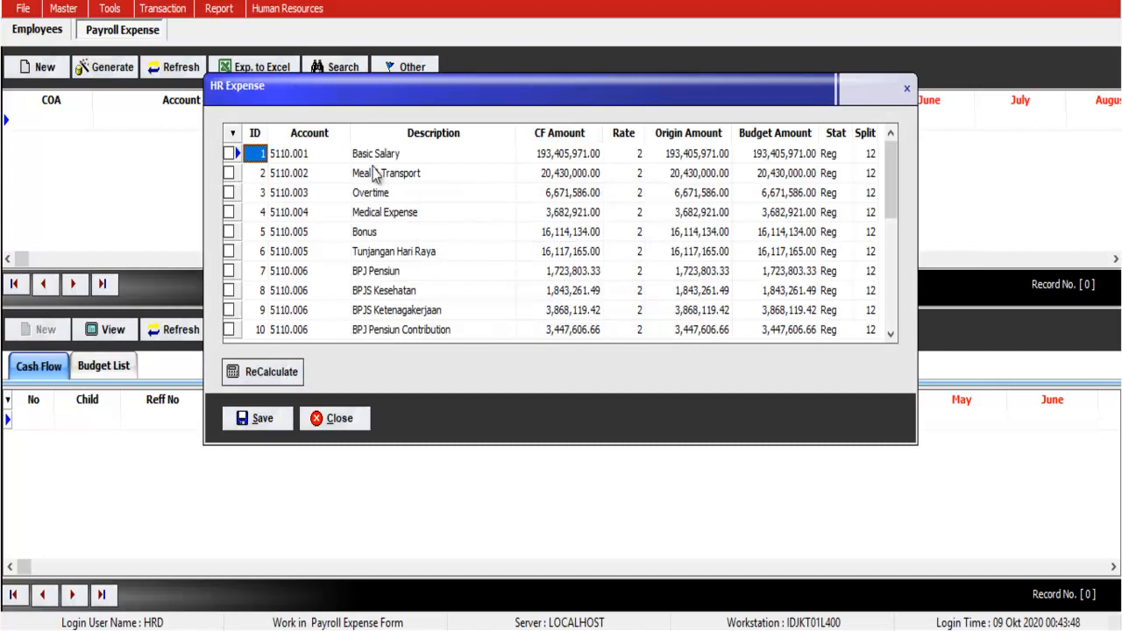
Step: Compare the Basic Salary CF amount against the Excel total in cell H36
drag(552, 158, 557, 312)
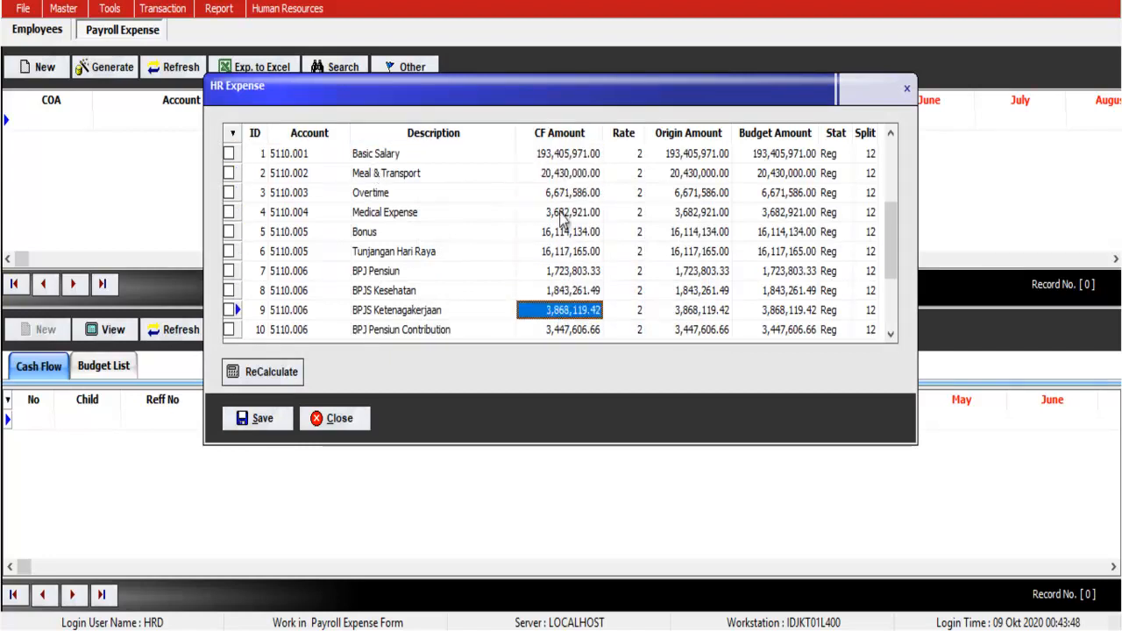
click(561, 158)
key(alt+Tab)
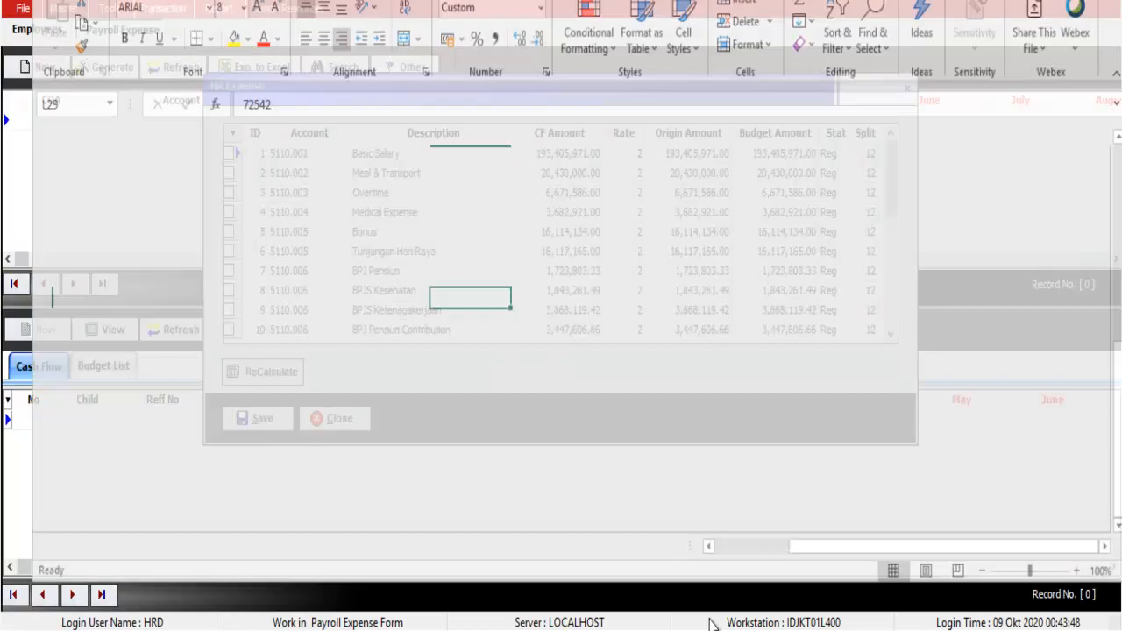
click(168, 419)
drag(199, 109, 229, 109)
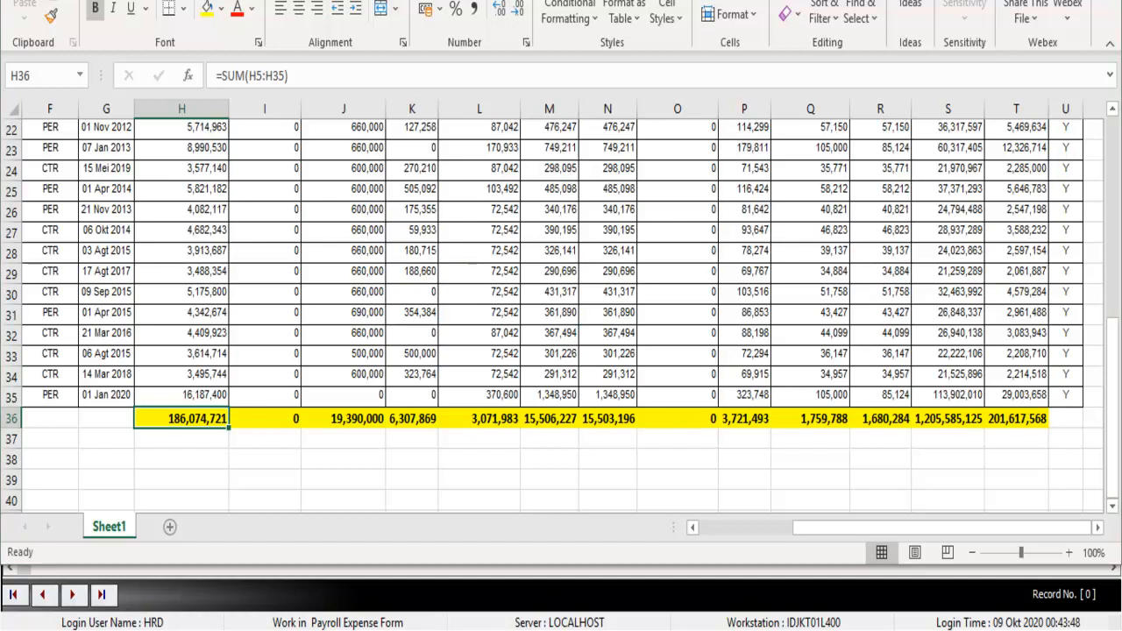
key(alt+Tab)
Step: Close HR Expense and recalculate the salary data with Other > Fix Value
click(355, 419)
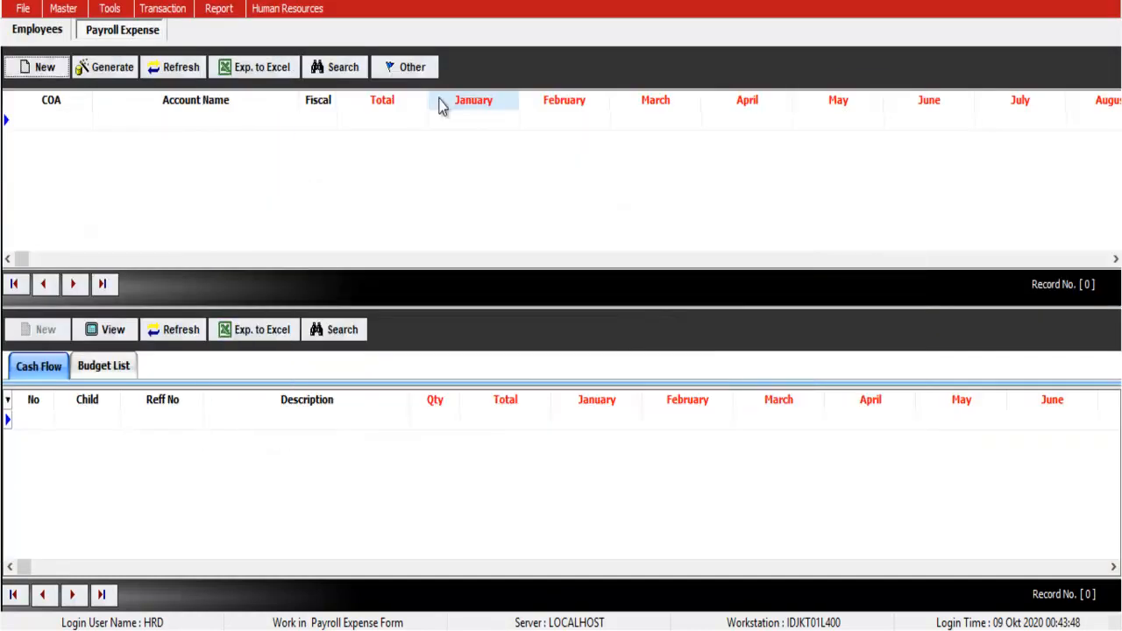
click(426, 69)
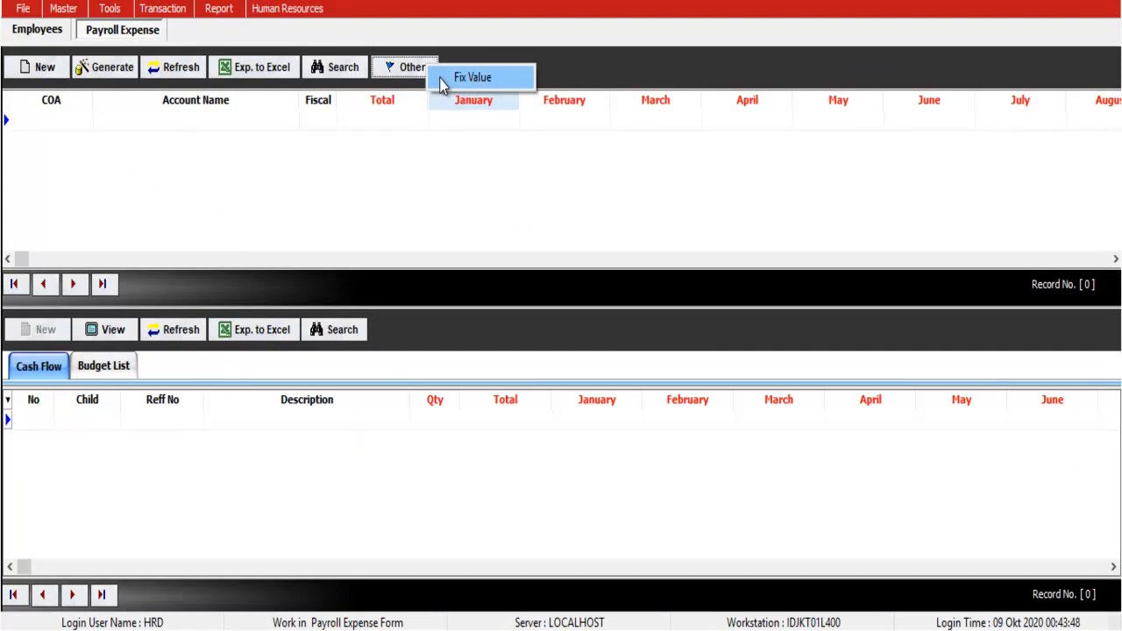
click(447, 77)
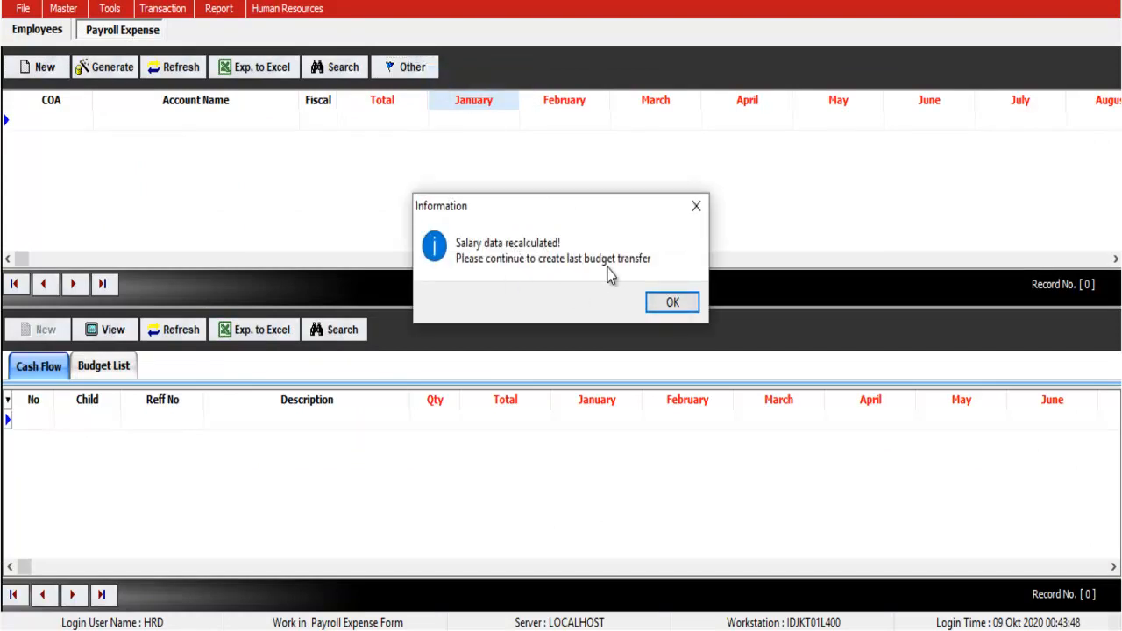
click(672, 301)
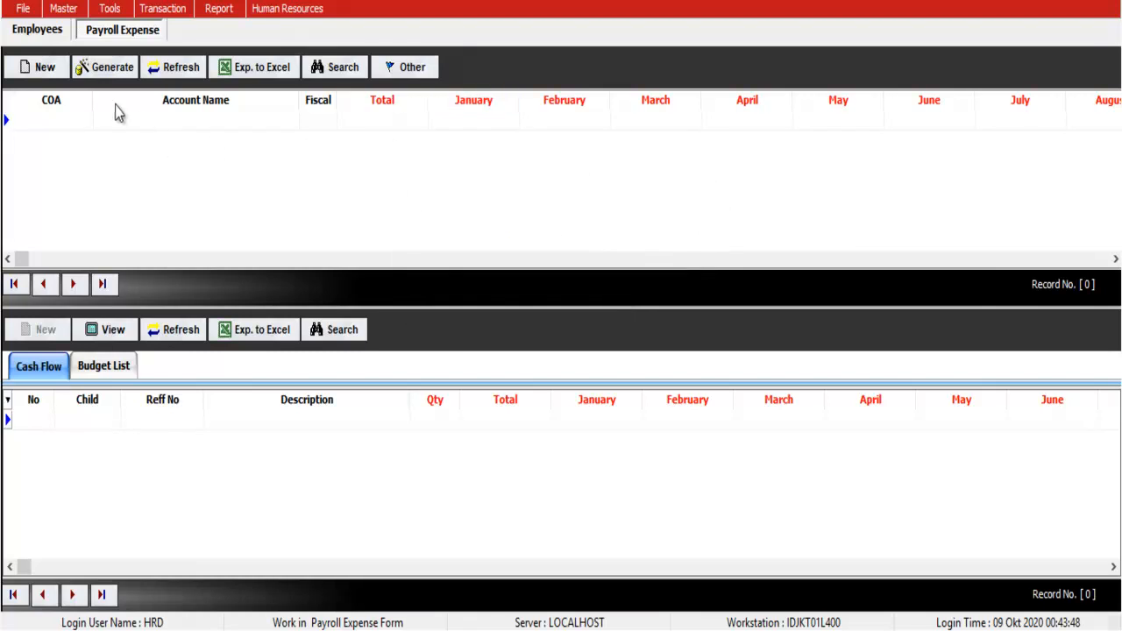
Step: Start a new budget transfer and check its Basic Salary CF amount against Excel's 186,074,721 total
click(52, 77)
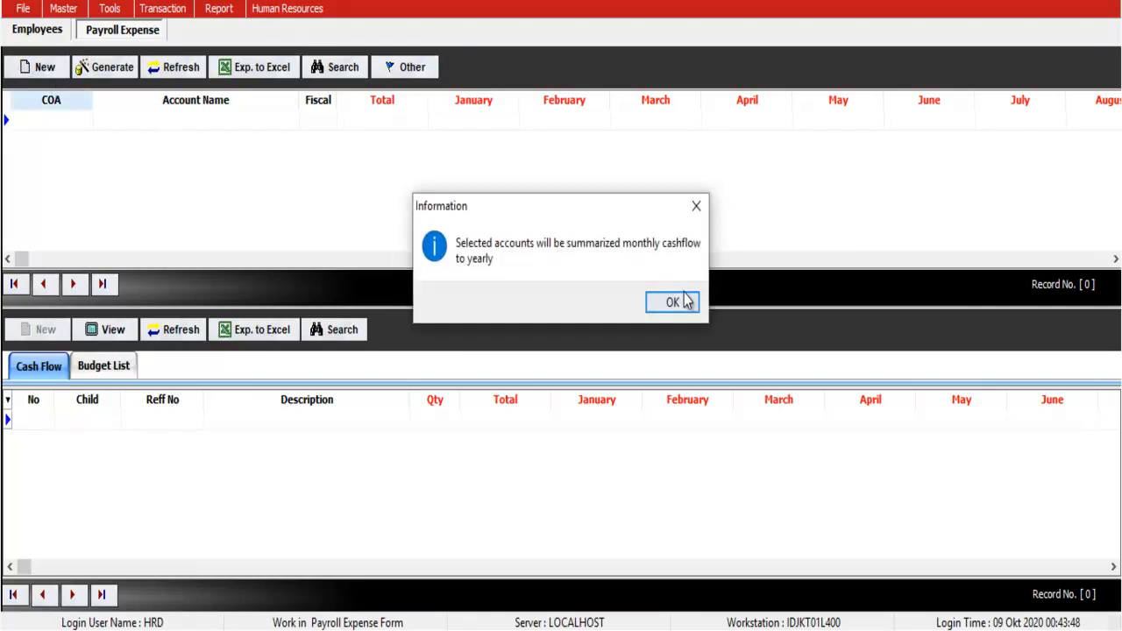
click(672, 301)
click(566, 153)
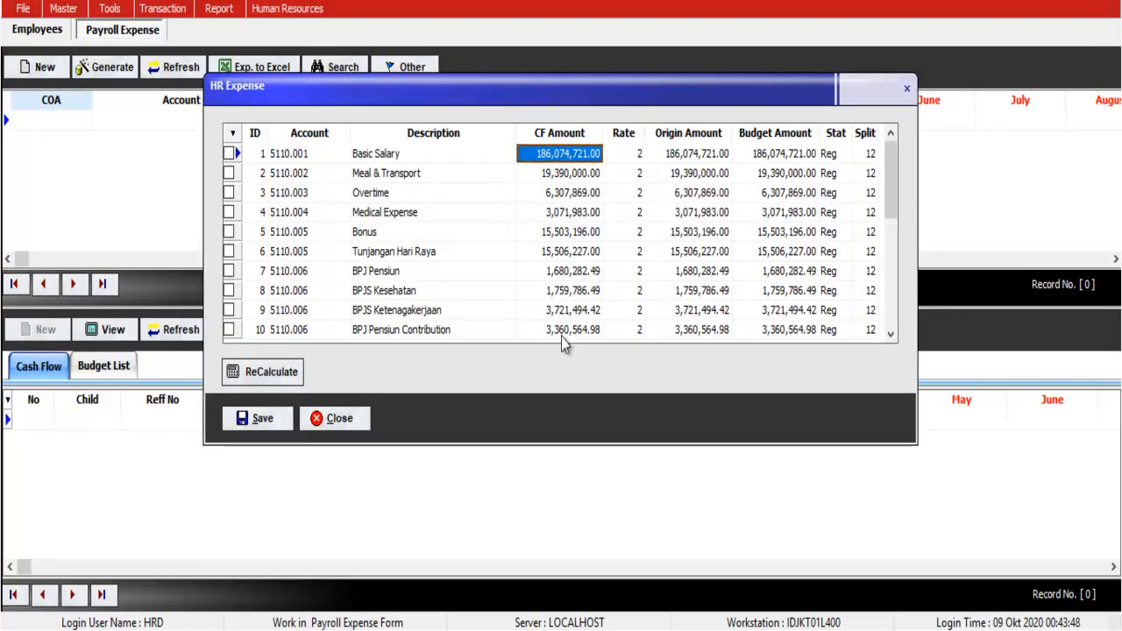
key(alt+Tab)
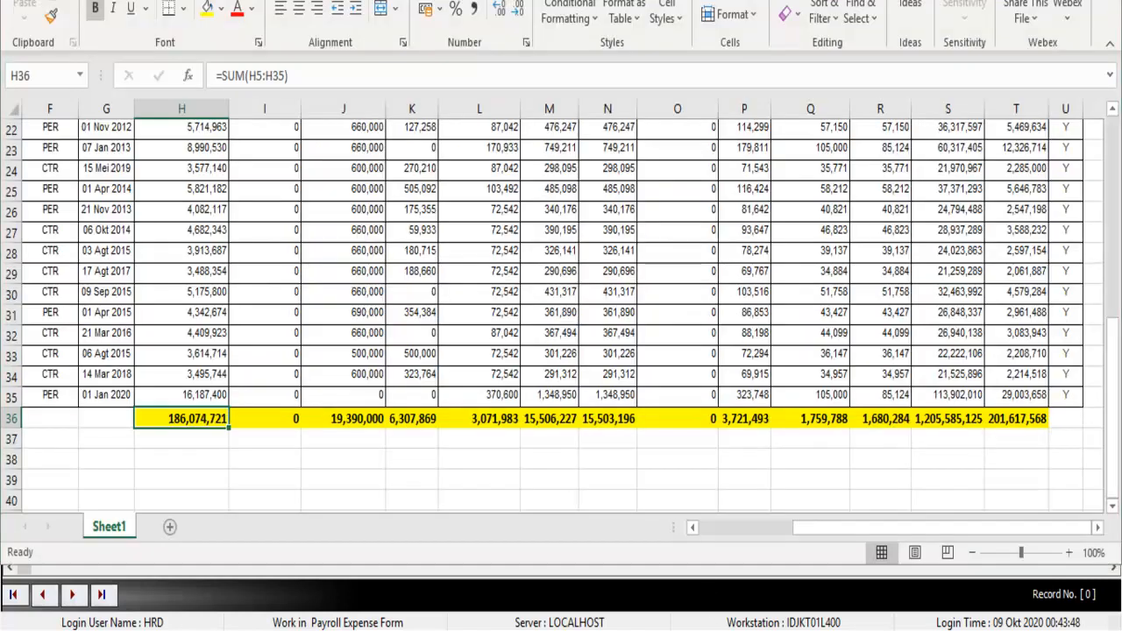
key(alt+Tab)
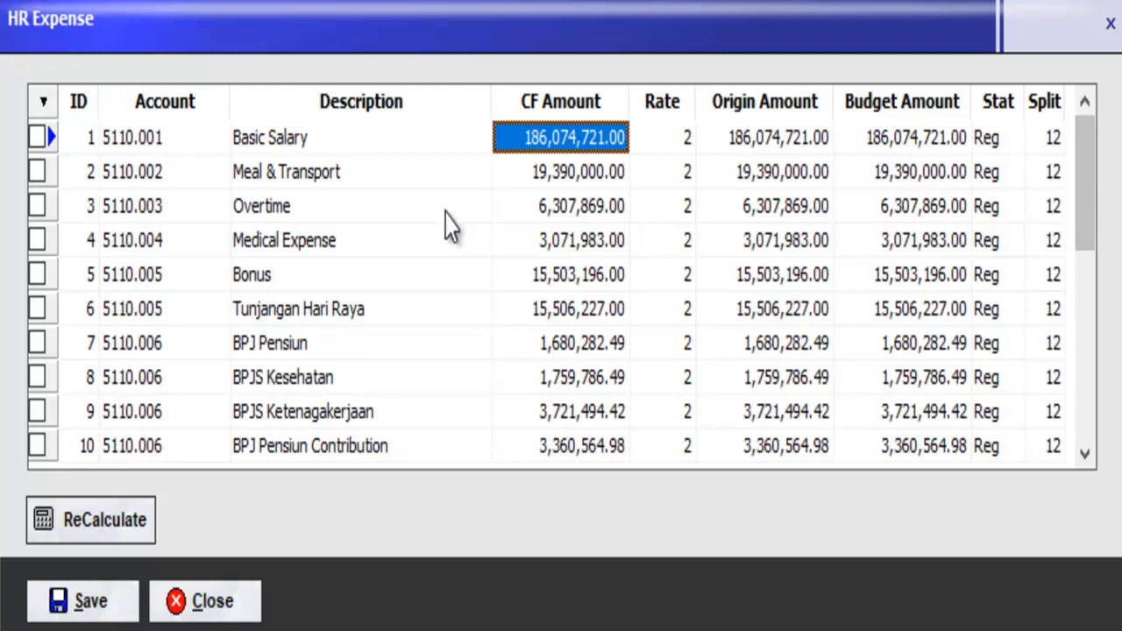
Step: Browse the account rows from Basic Salary down to the contribution accounts
click(317, 137)
click(319, 174)
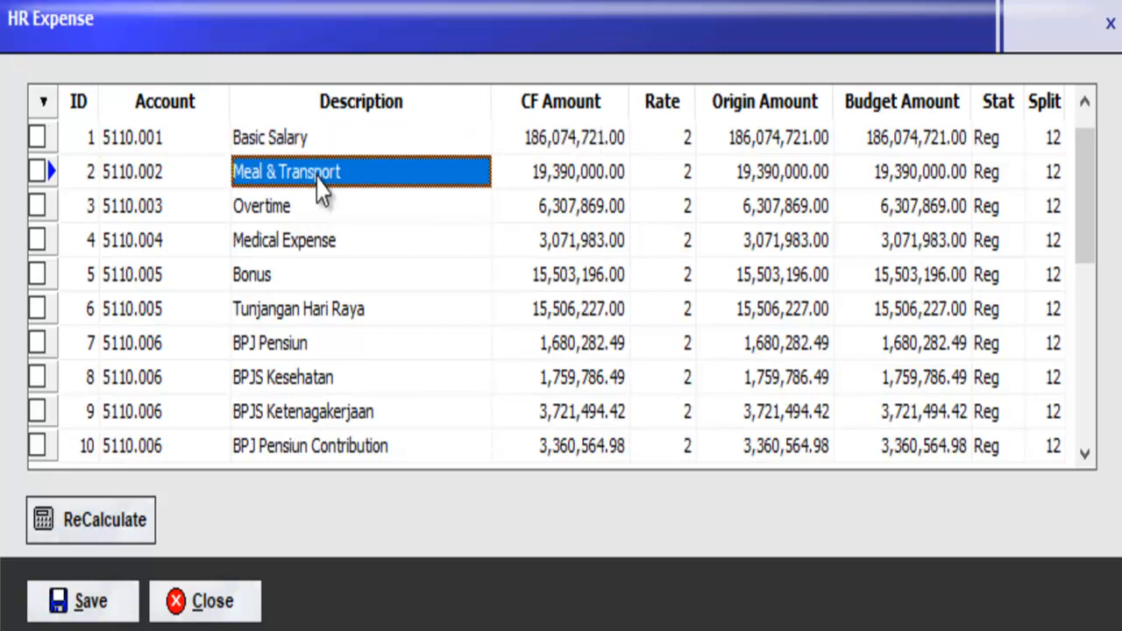
key(Down)
key(Down)
key(Down)
key(Right)
key(Right)
key(Down)
key(Left)
key(Left)
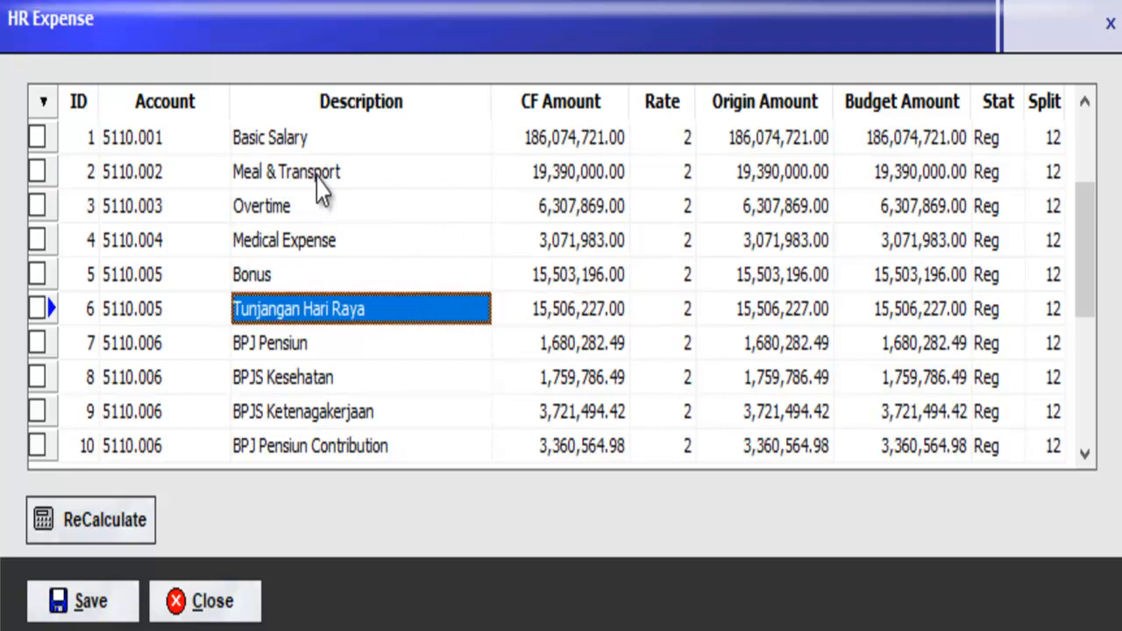
key(Down)
key(Down)
key(Down)
key(Down)
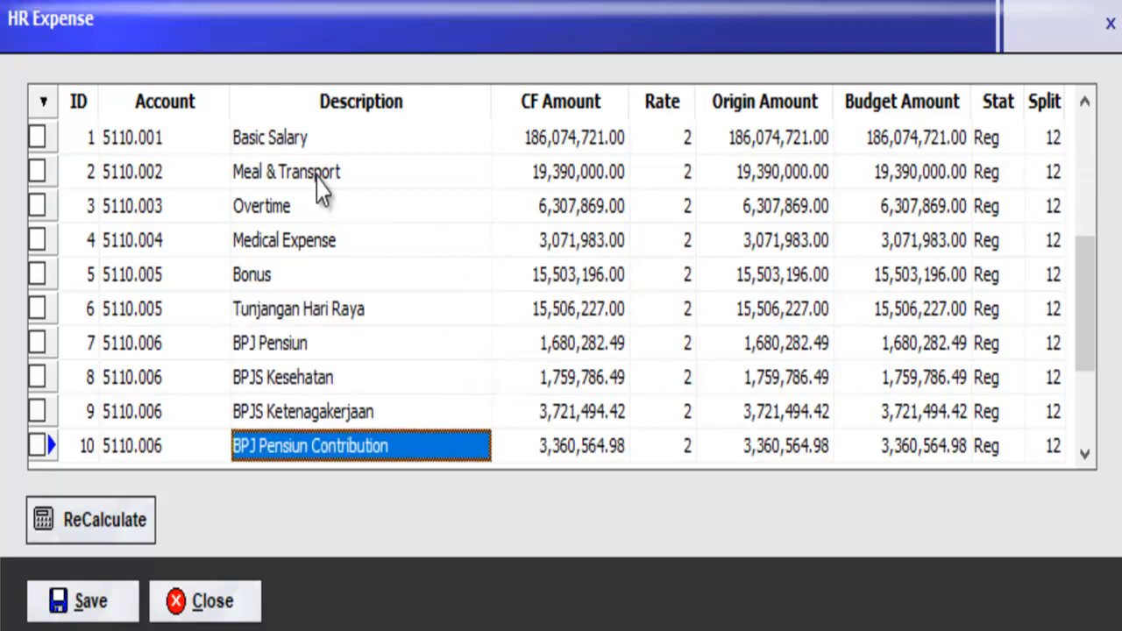
key(Down)
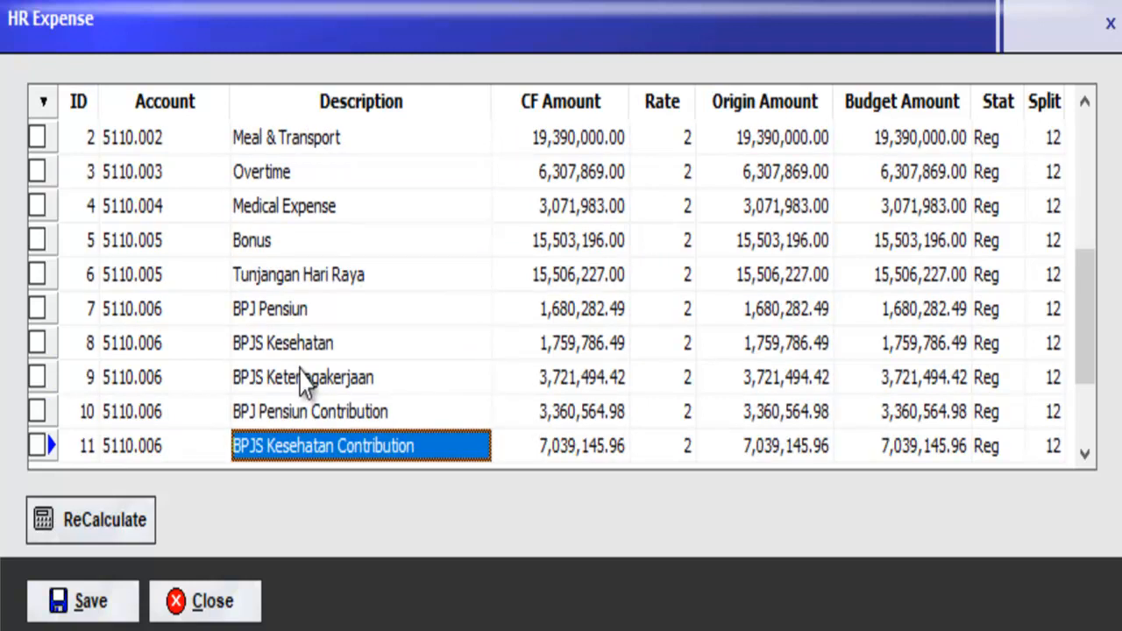
Step: Tick Tunjangan Hari Raya and Bonus and recalculate them into yearly sums placed in January
click(39, 276)
click(39, 242)
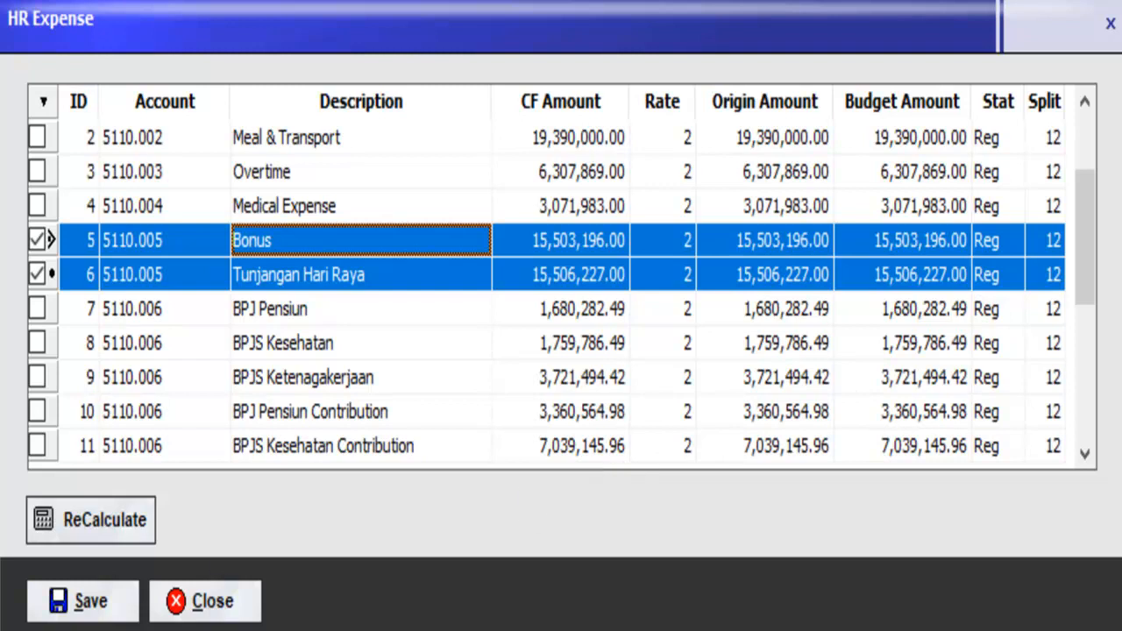
click(44, 537)
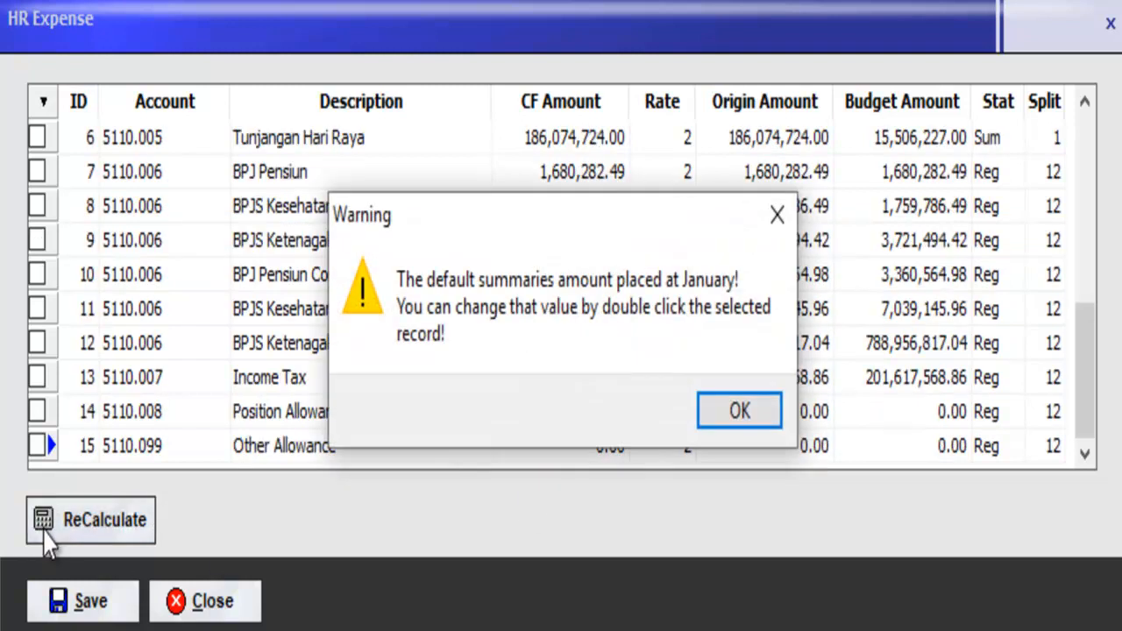
click(753, 412)
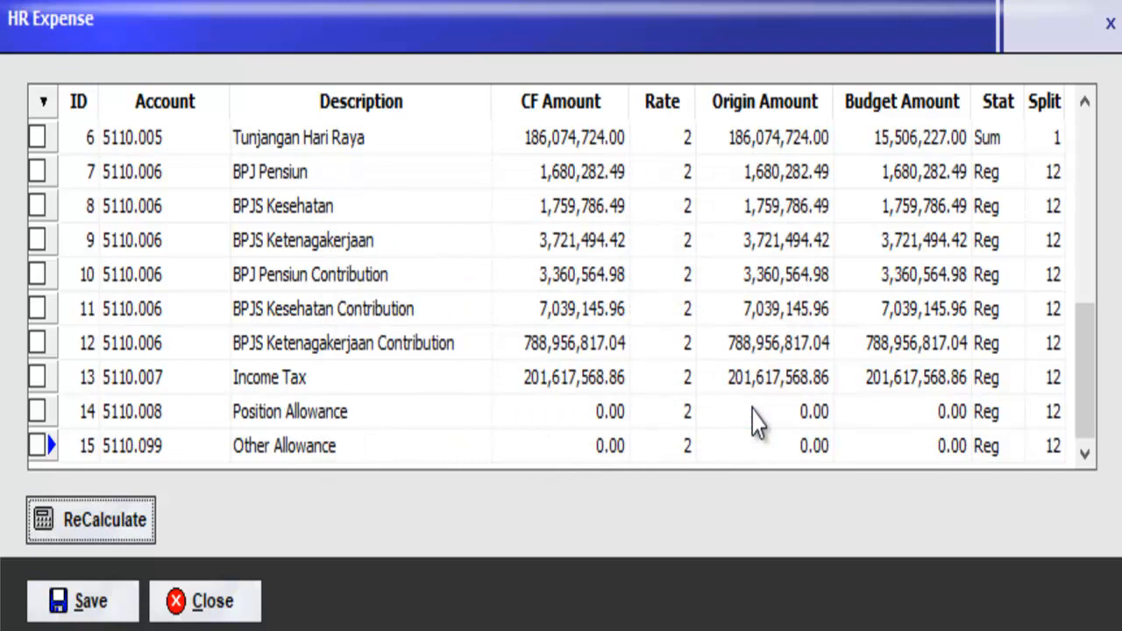
drag(1078, 389, 1081, 226)
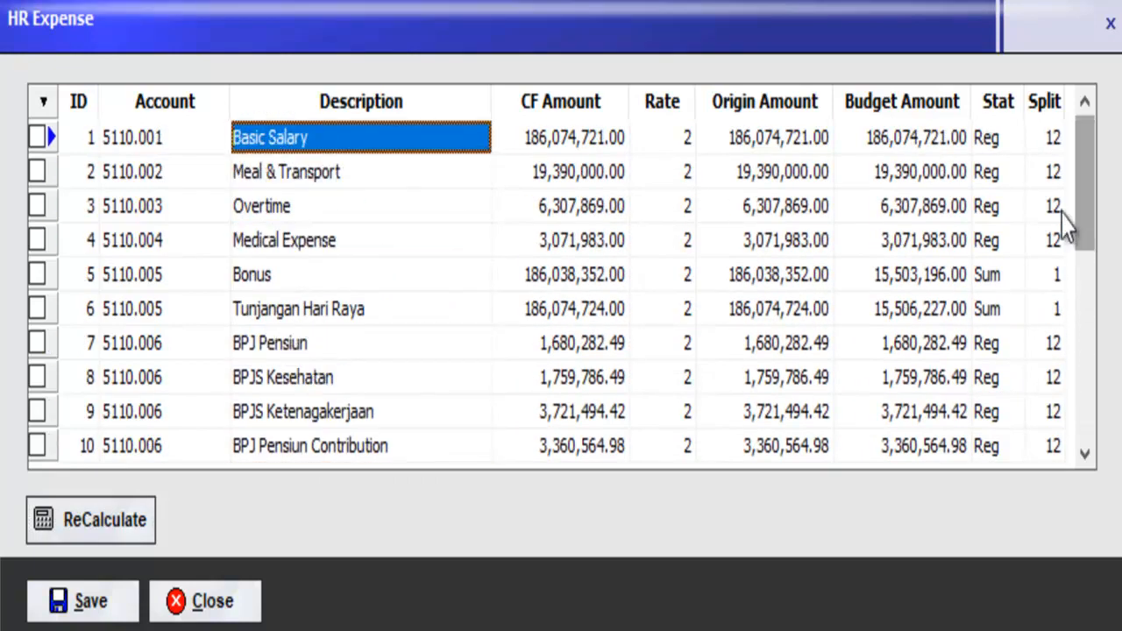
Step: Put the full 186,074,724.00 Tunjangan Hari Raya amount into April and save the split
double_click(326, 320)
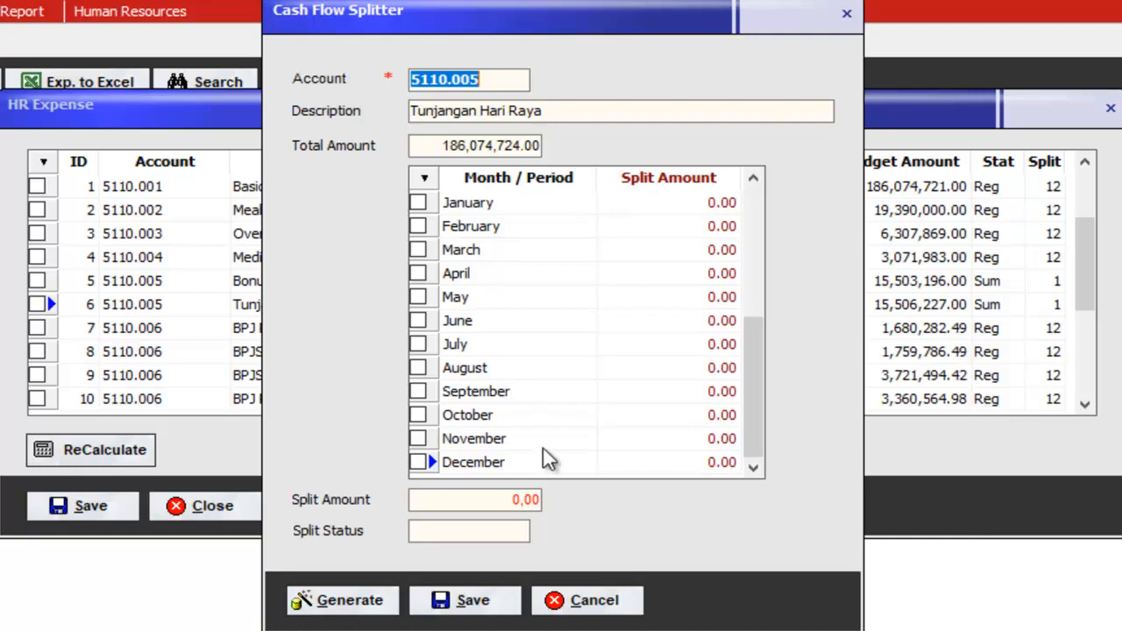
click(419, 273)
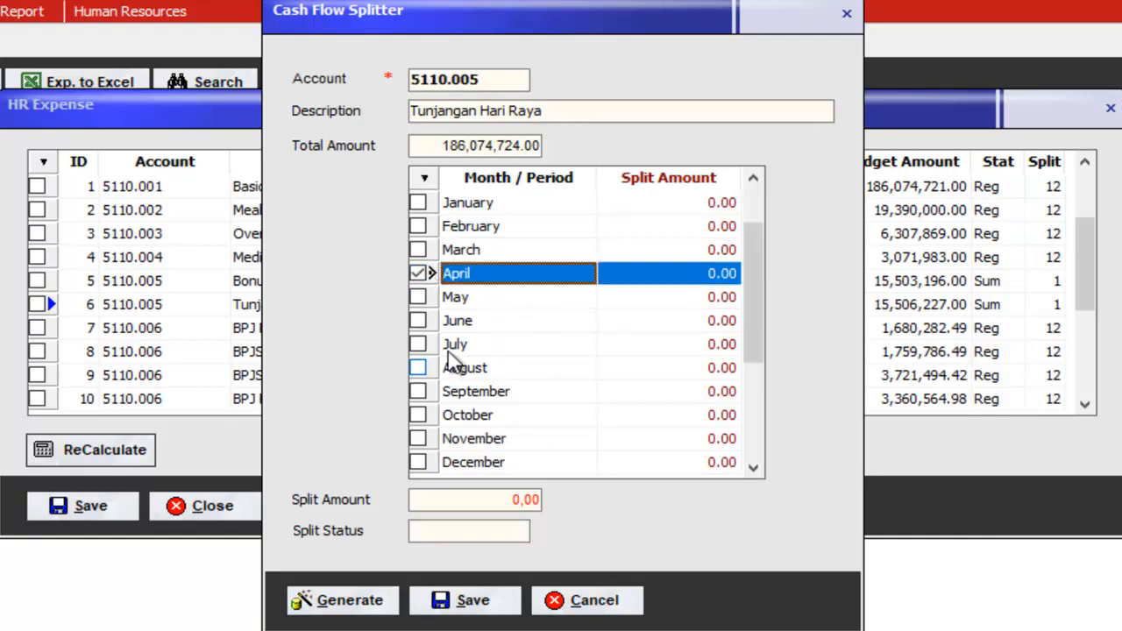
click(373, 605)
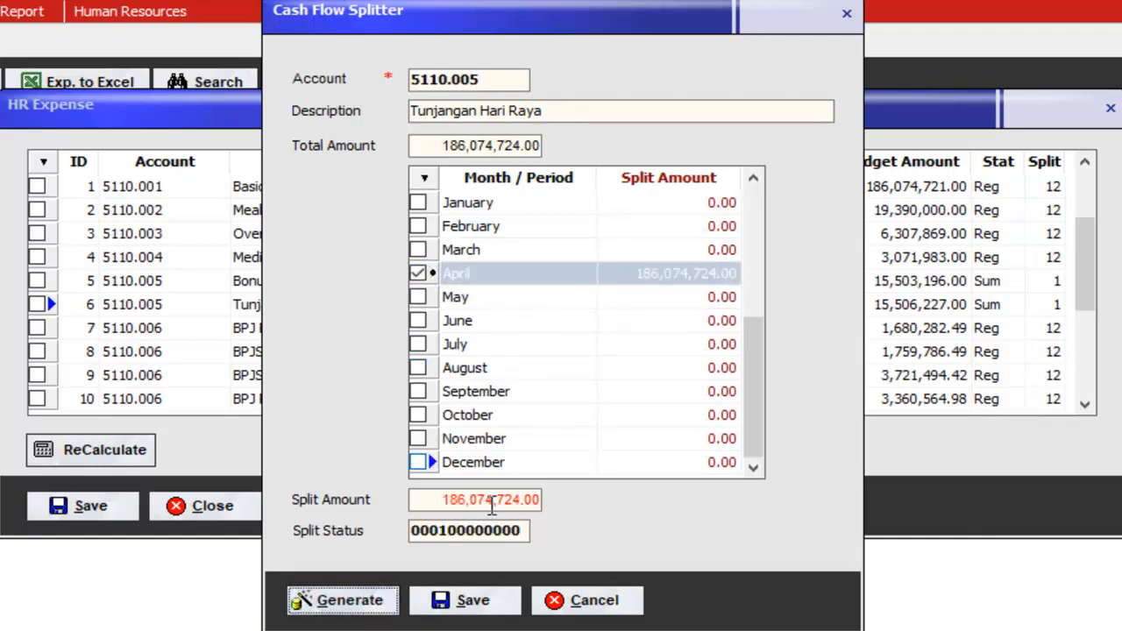
click(474, 603)
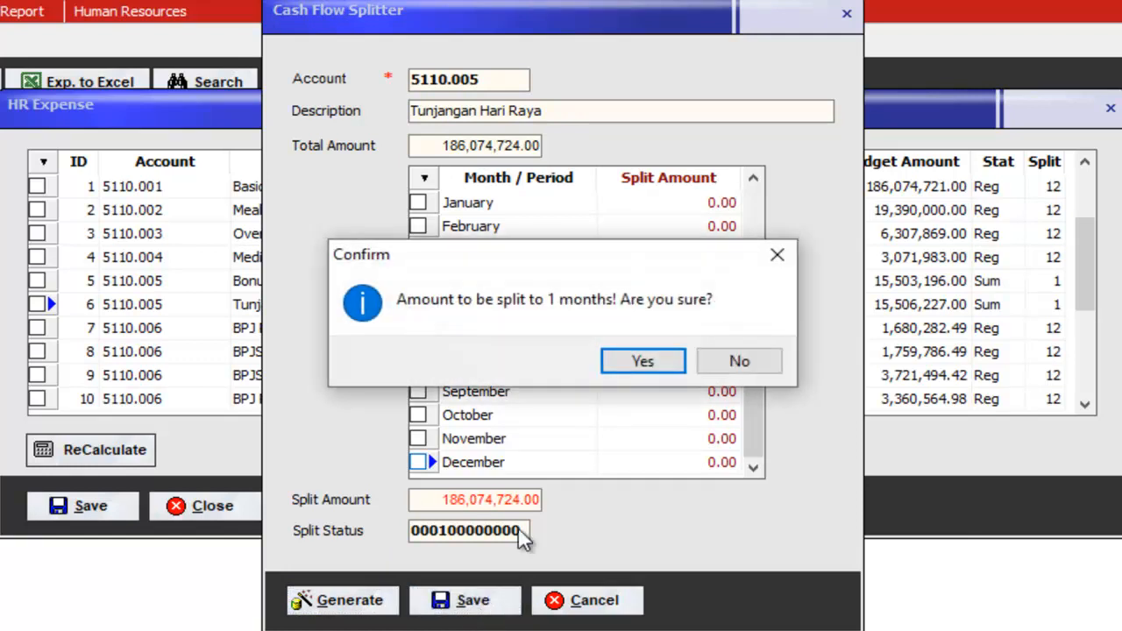
click(640, 370)
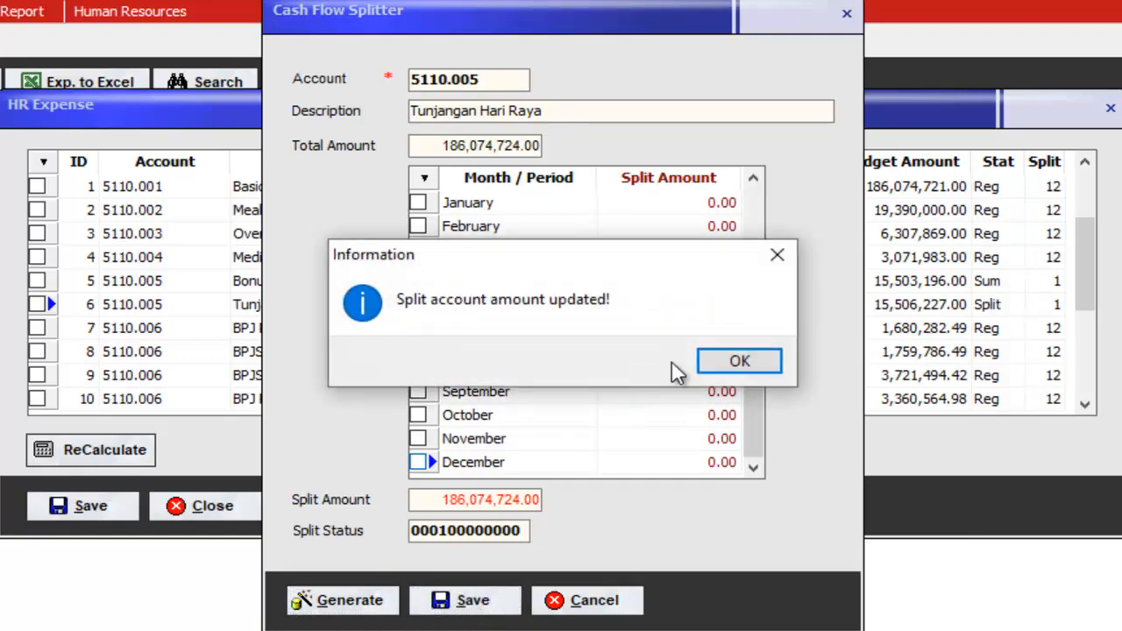
click(752, 367)
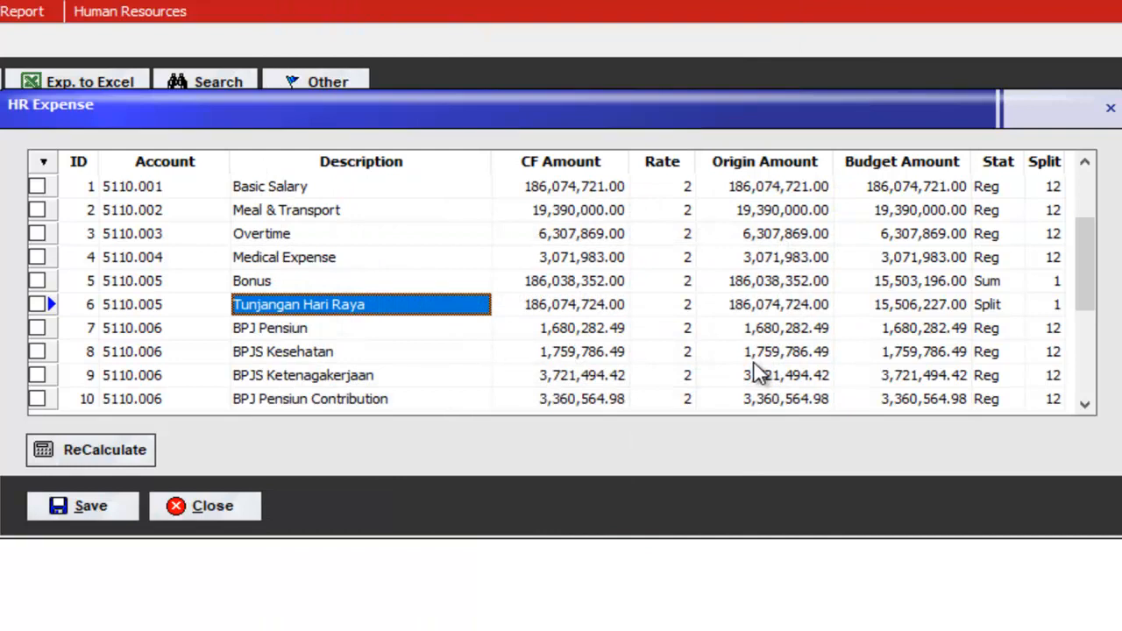
Step: Split the Bonus evenly into March and October, 93,019,176.00 each, and save it
click(300, 285)
double_click(300, 285)
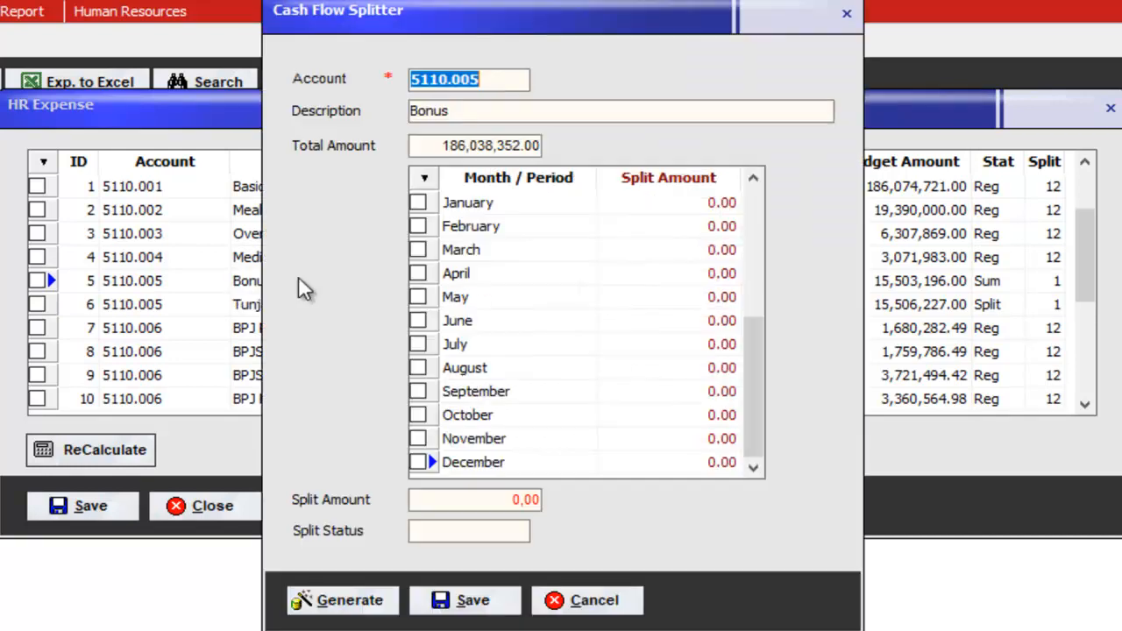
click(417, 249)
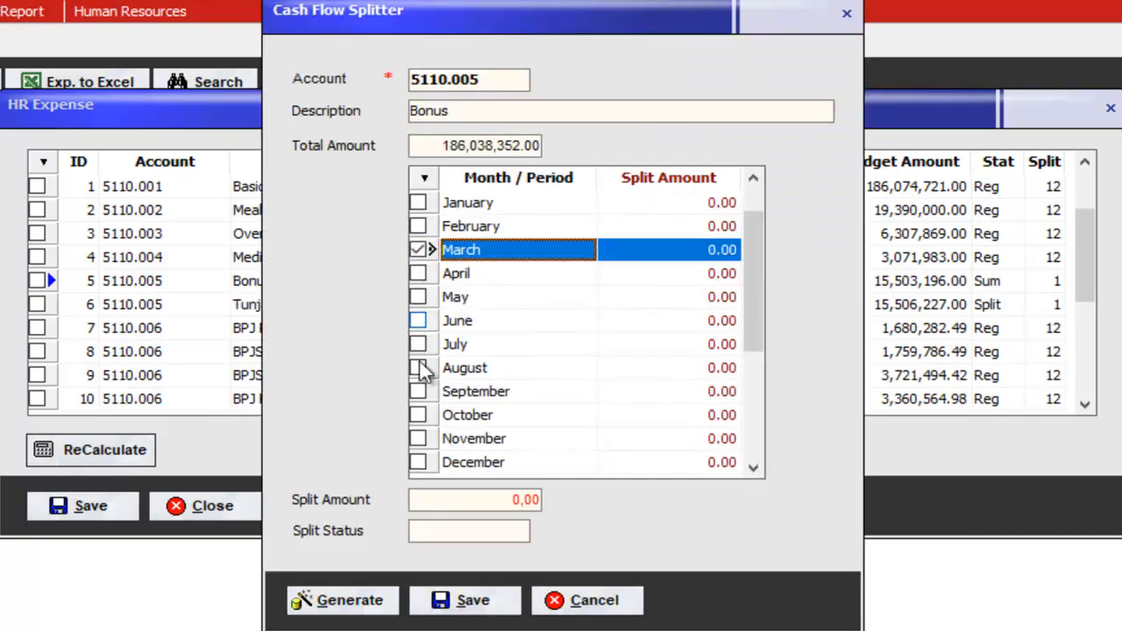
click(418, 414)
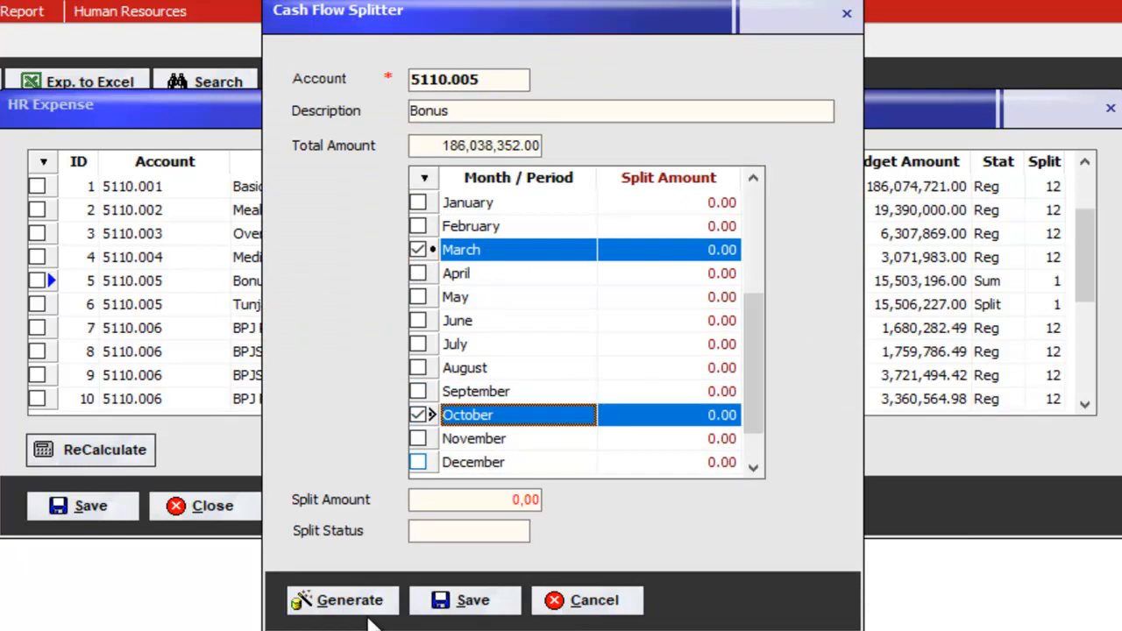
click(375, 601)
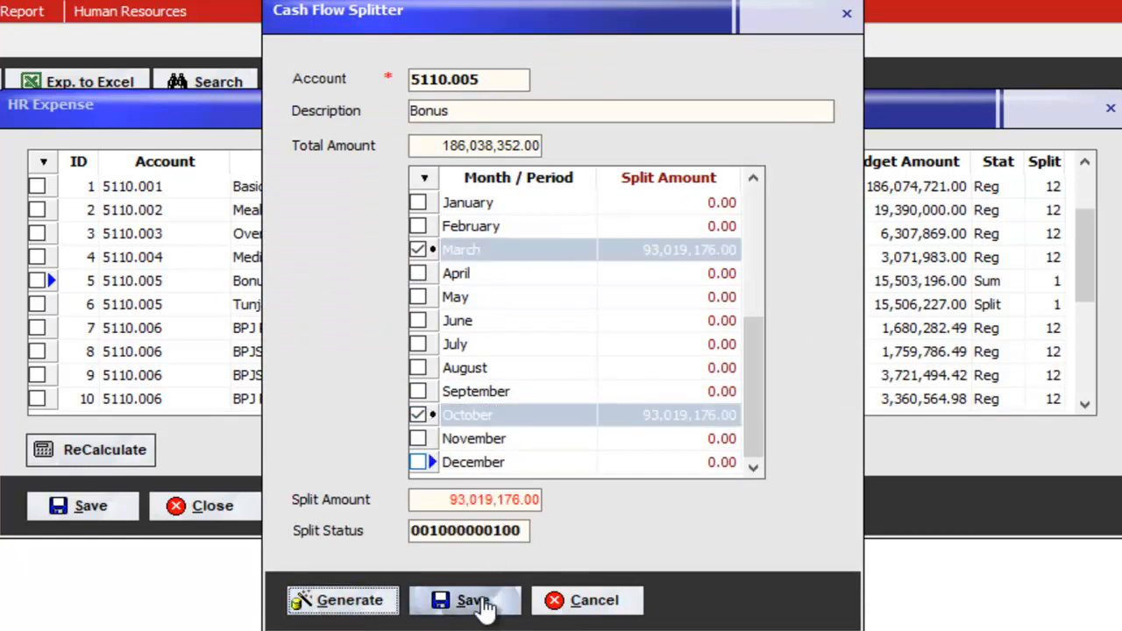
click(481, 603)
click(641, 360)
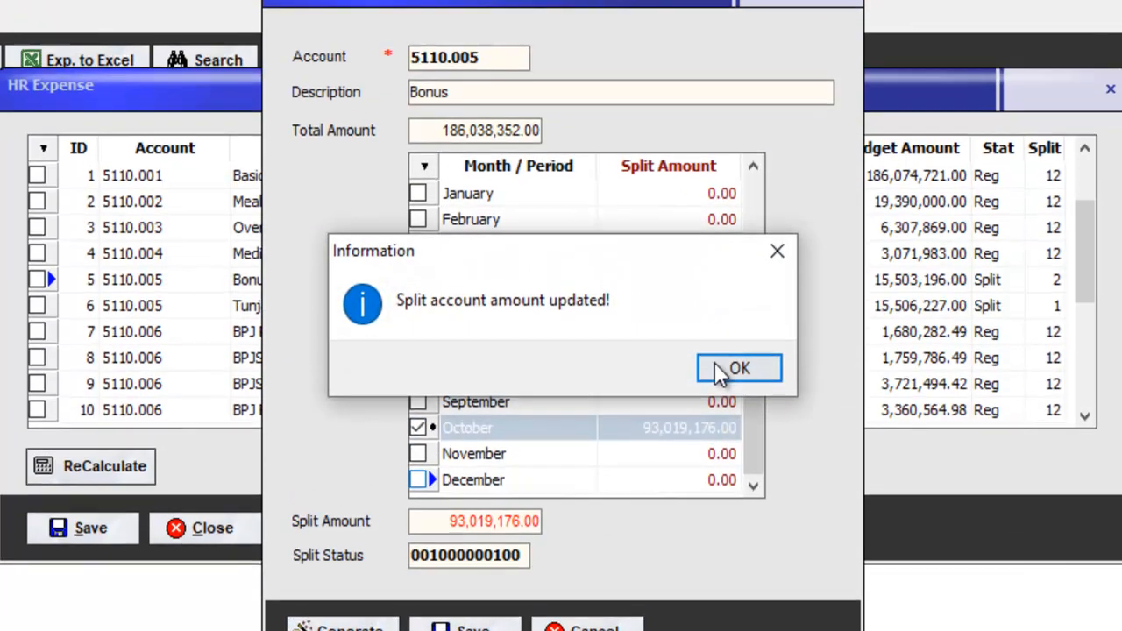
click(718, 370)
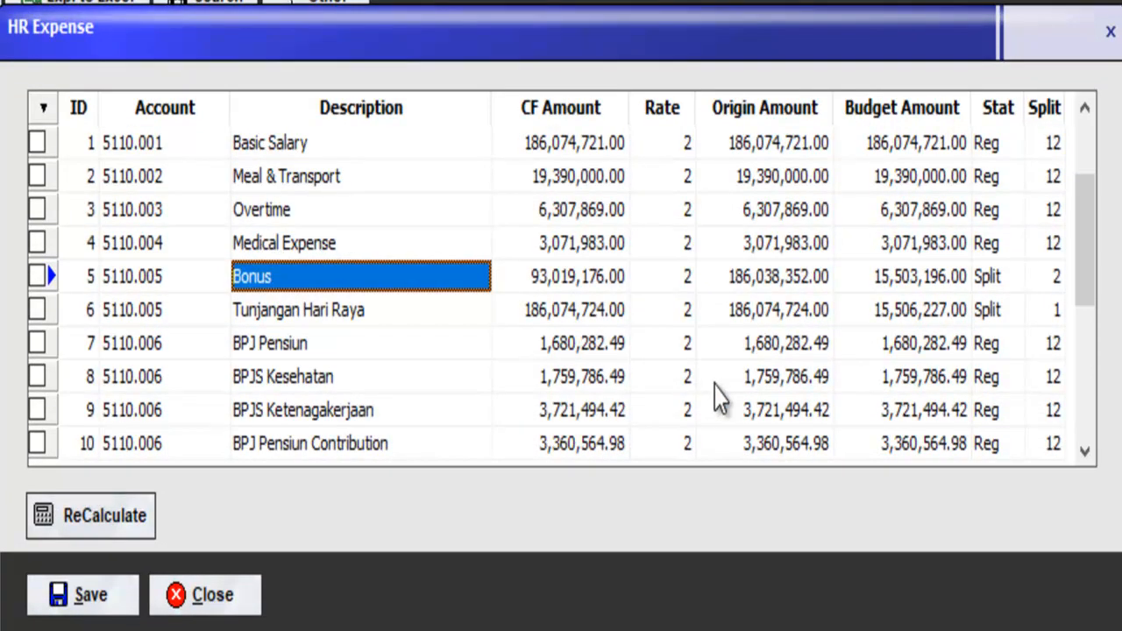
Step: Check the HR Expense split counts: 2 months for Bonus, 1 month for THR
click(1016, 278)
click(1034, 290)
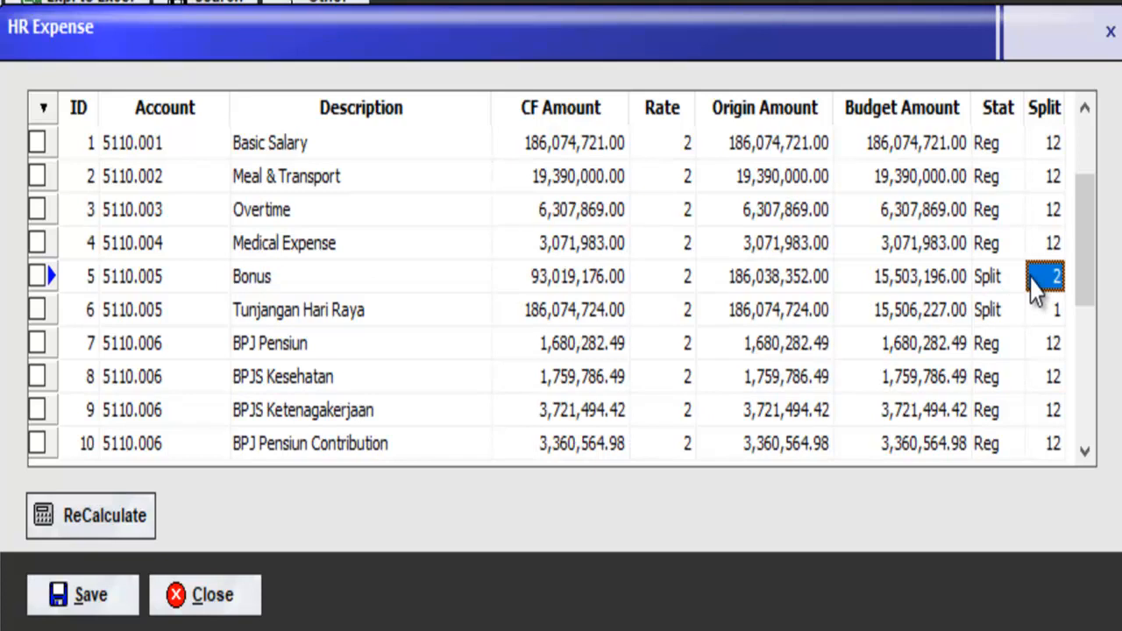
click(1052, 314)
click(1047, 279)
click(1053, 314)
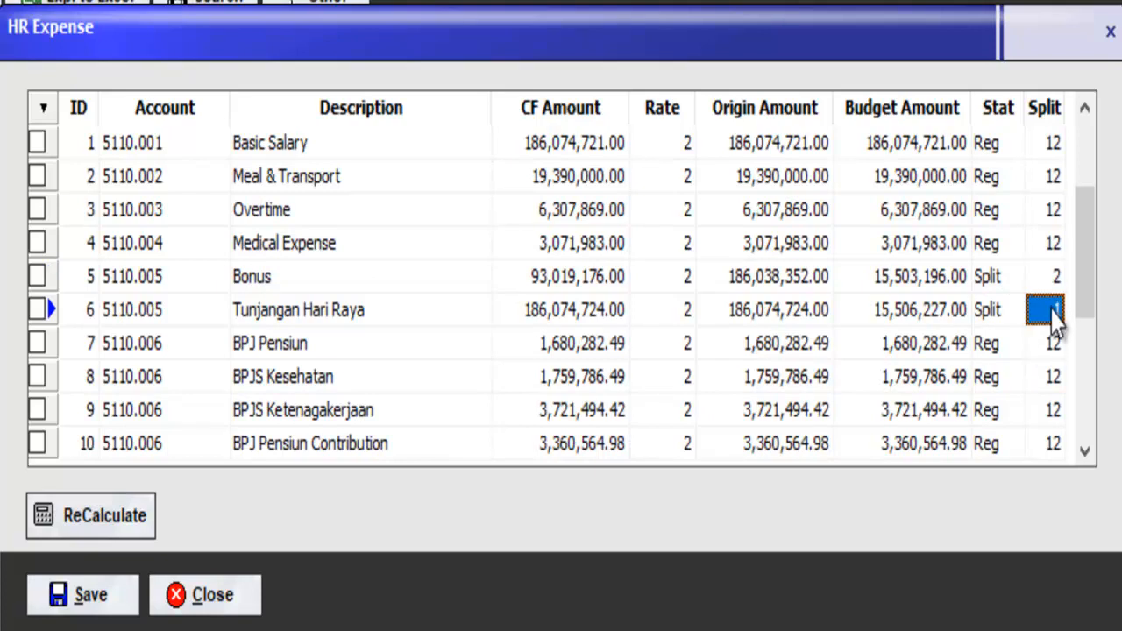
Step: Save the splits to the employee budget and close the HR expense list
click(38, 595)
click(734, 405)
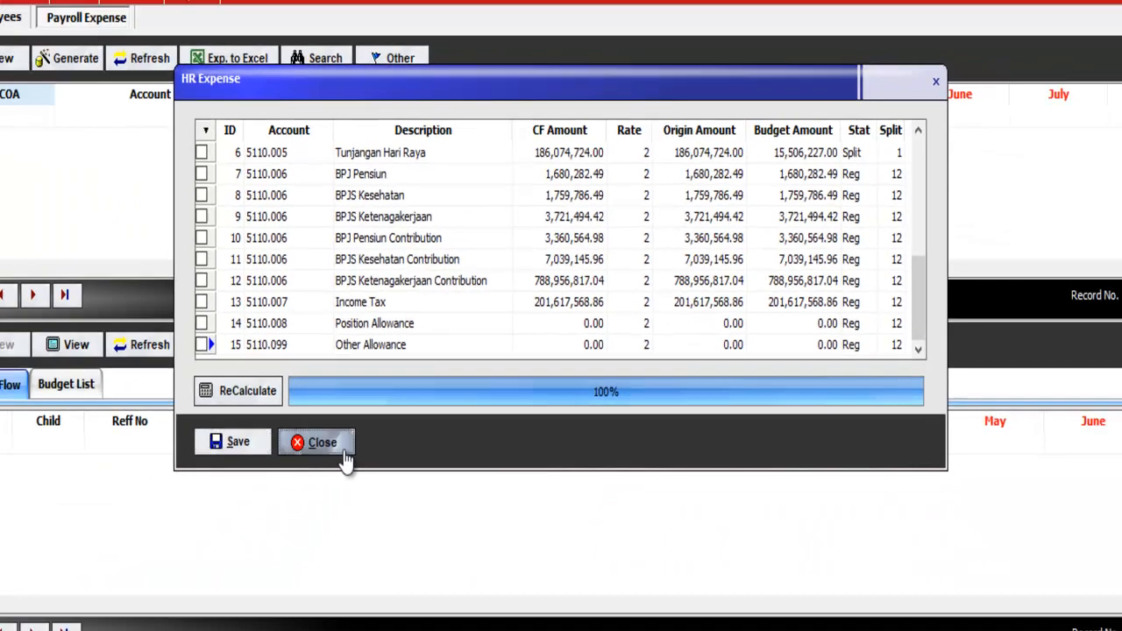
click(246, 613)
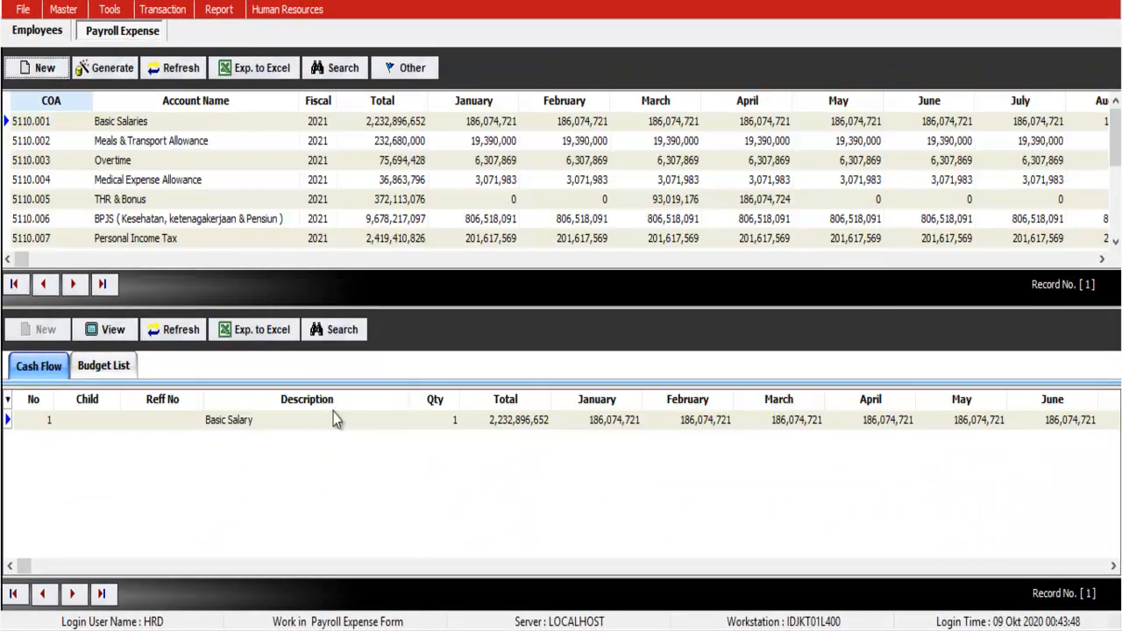
Step: Select the THR & Bonus account in the payroll expense list
click(319, 181)
scroll(506, 159, down, 5)
scroll(505, 160, up, 8)
scroll(506, 159, down, 2)
scroll(506, 159, down, 6)
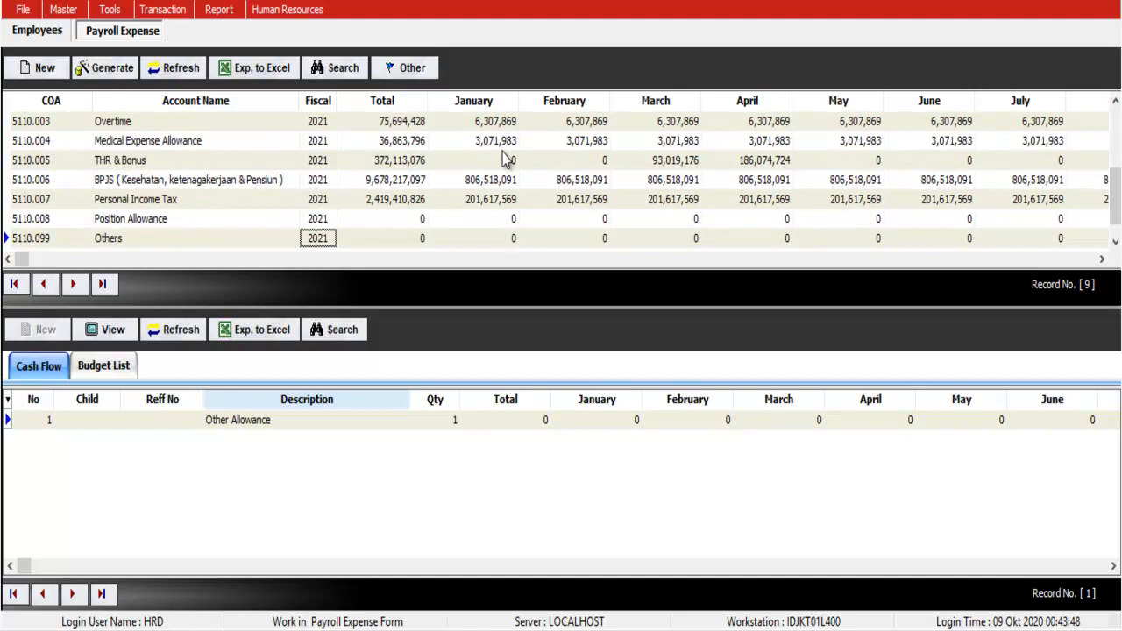
scroll(505, 159, up, 8)
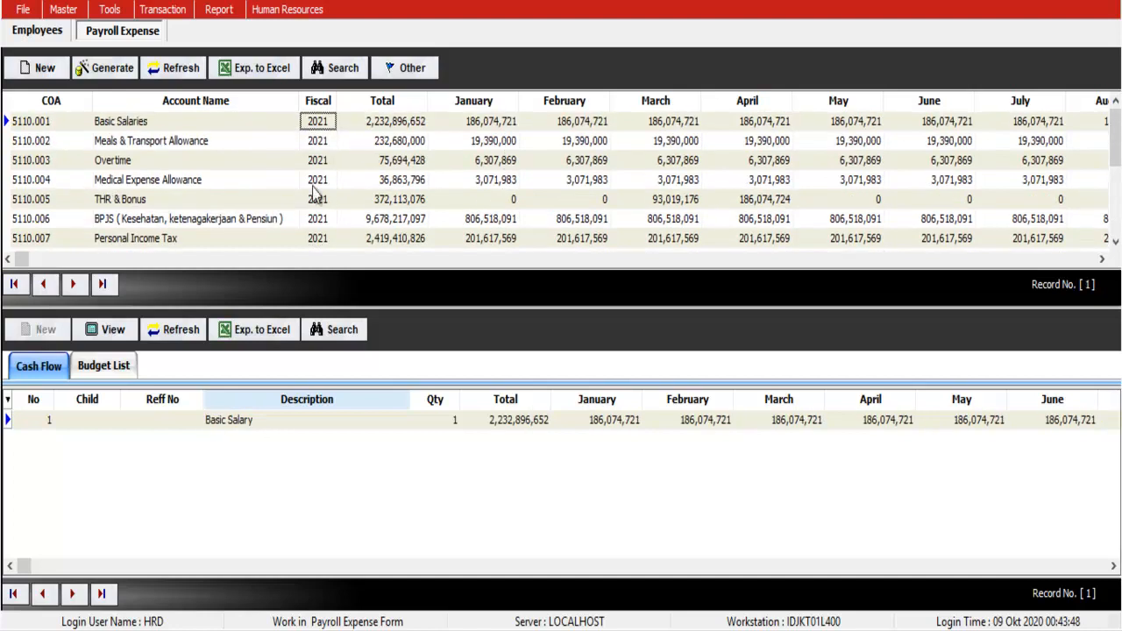
click(241, 199)
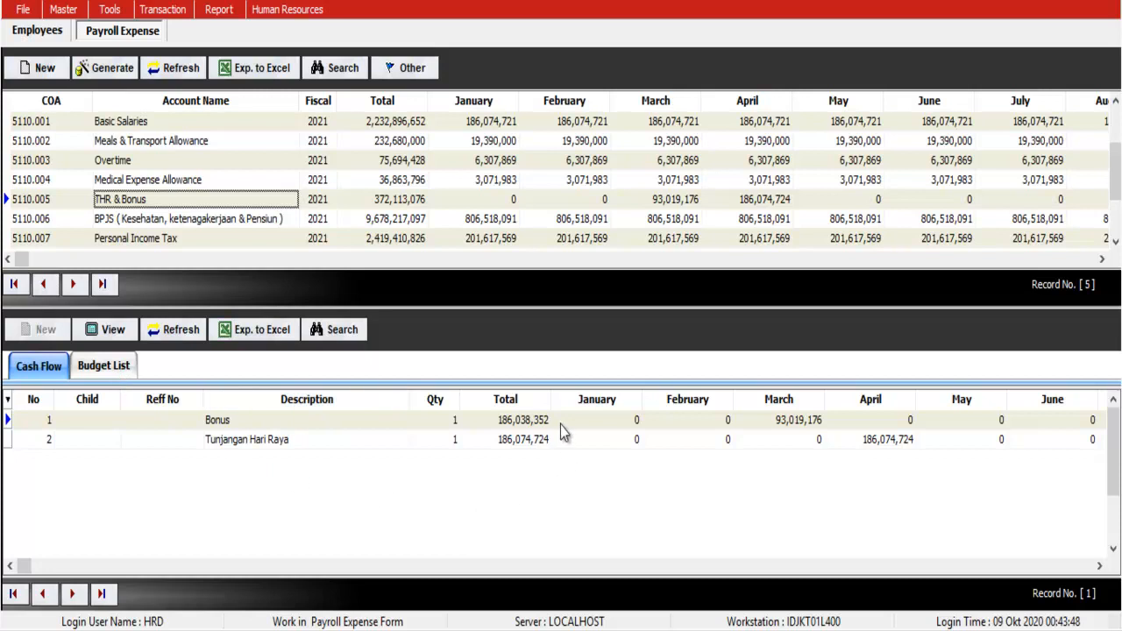
Step: Verify Bonus in March and October and THR in April, then review the Budget List monthly amounts
click(778, 424)
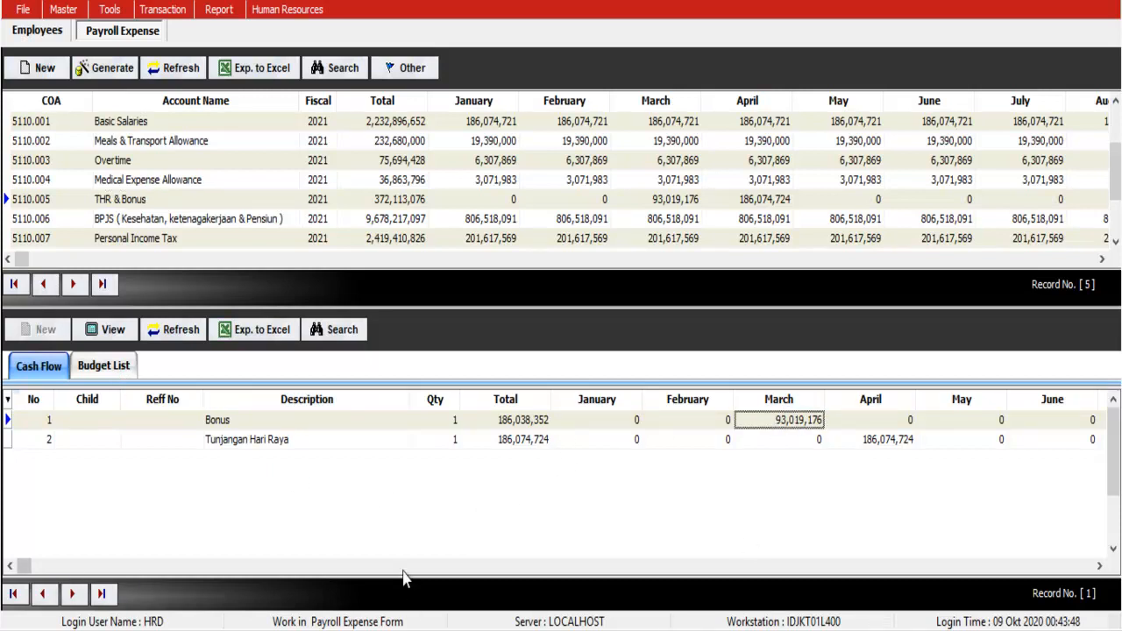
click(652, 566)
click(876, 424)
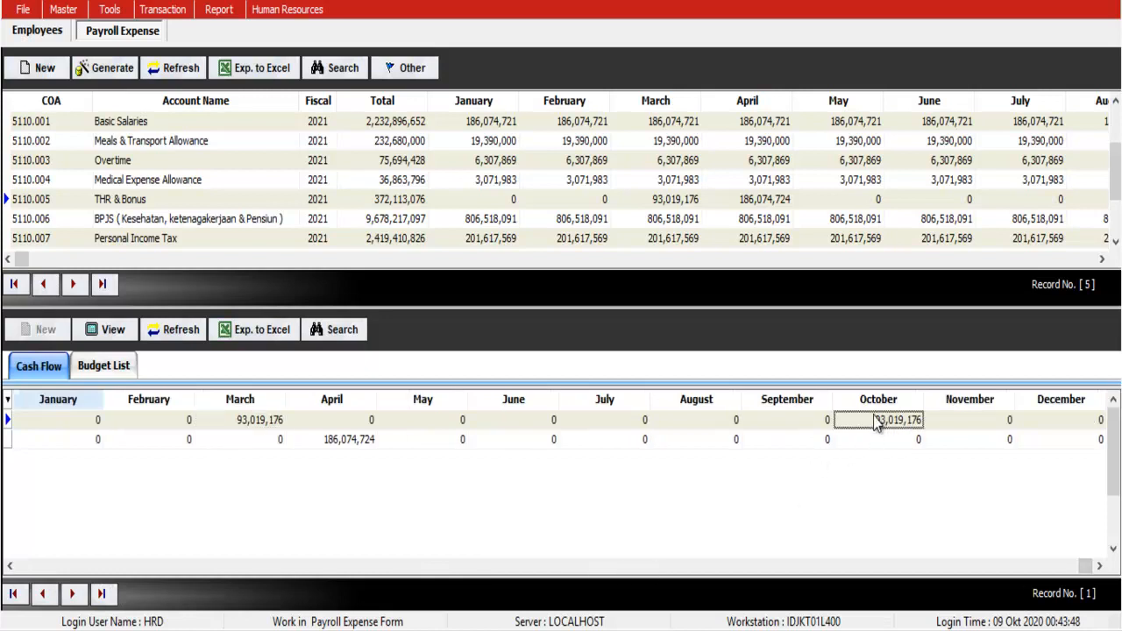
click(46, 568)
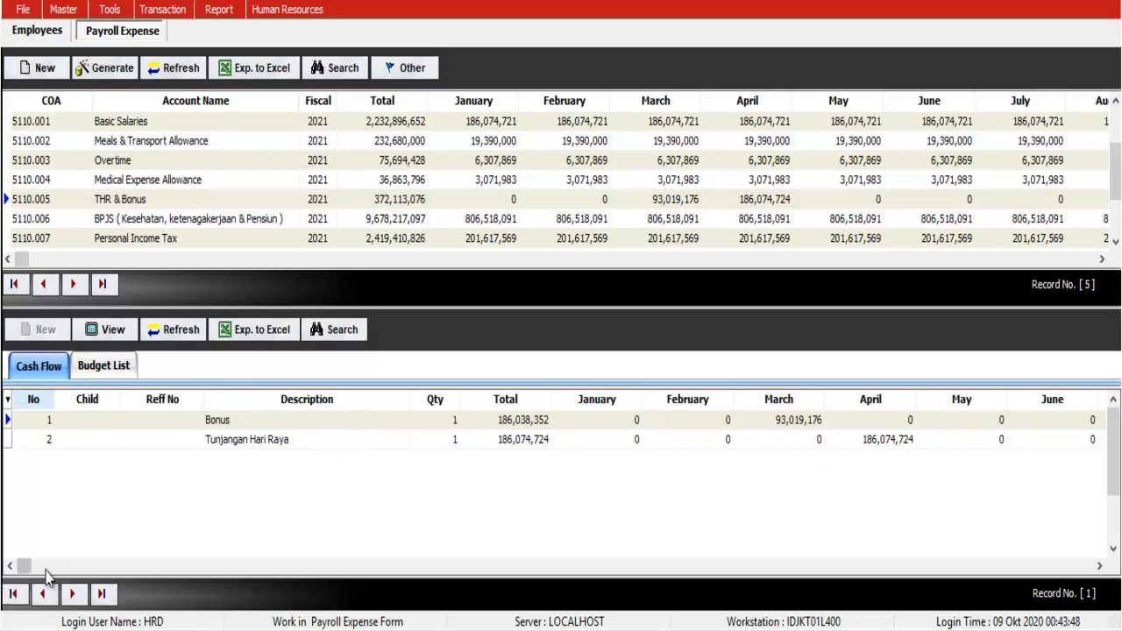
click(864, 442)
click(123, 366)
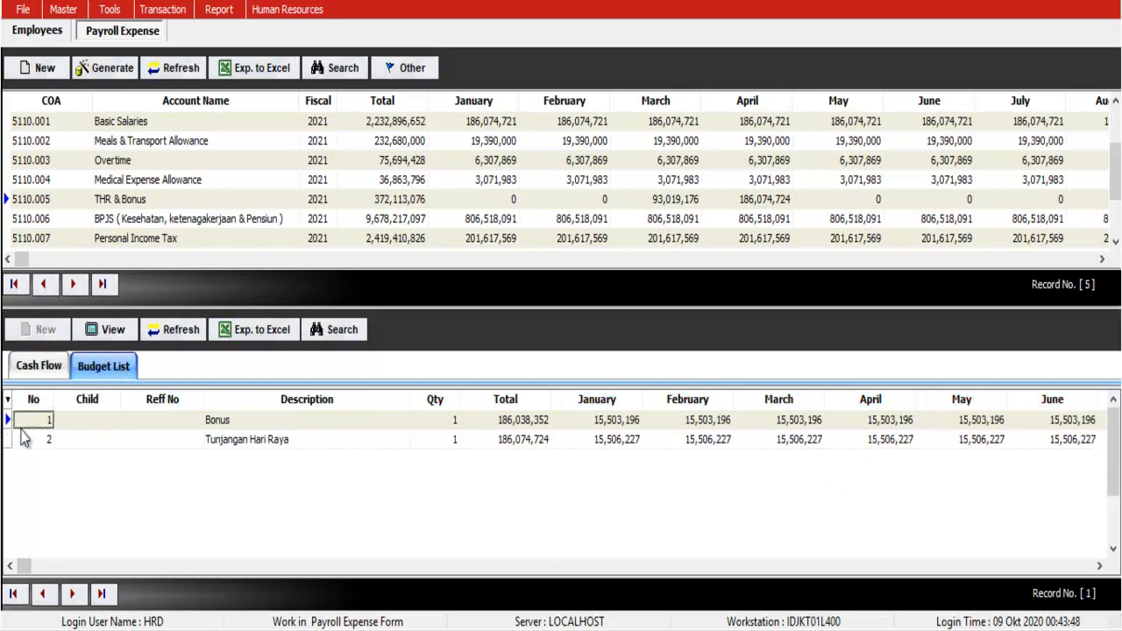
click(996, 565)
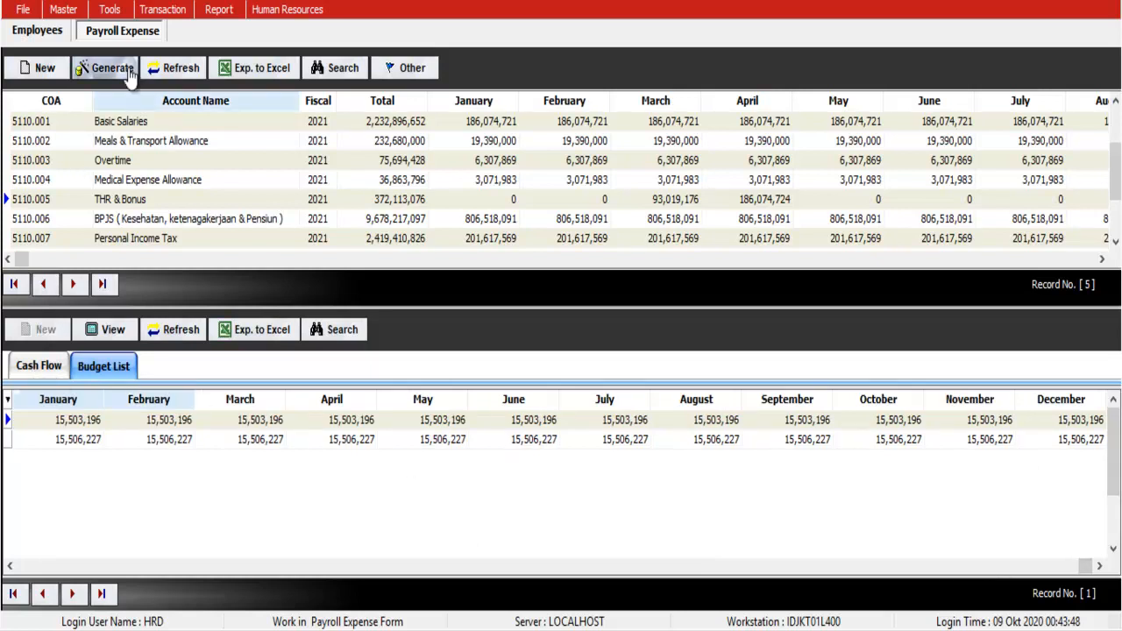
Step: Cancel the budget transfer and open Transaction > Expense > Current Year instead
click(112, 68)
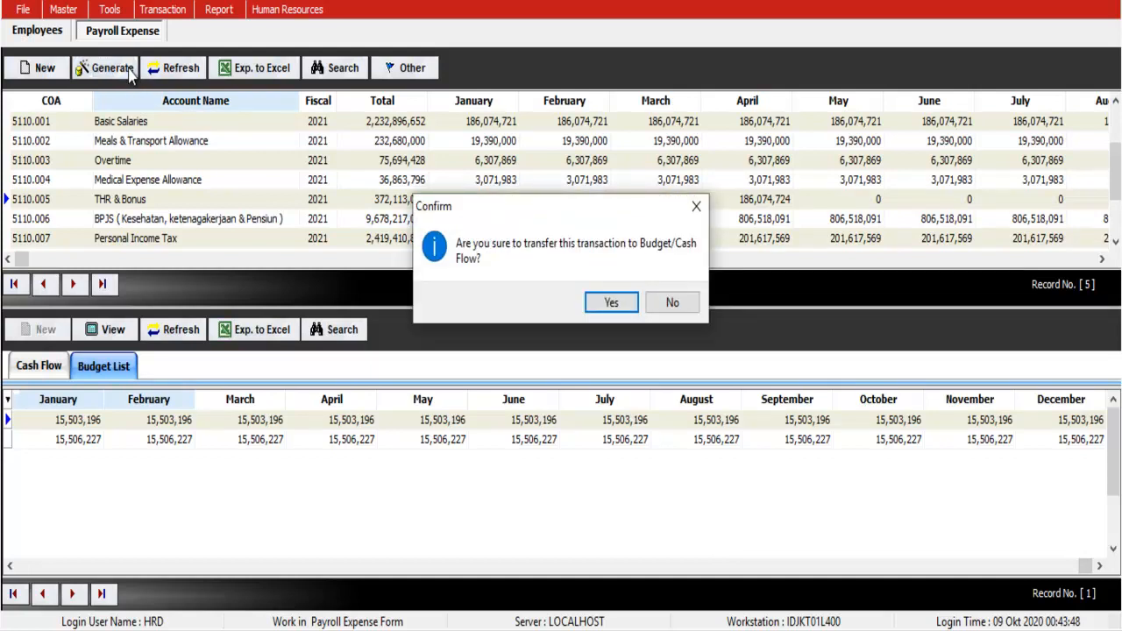
click(672, 302)
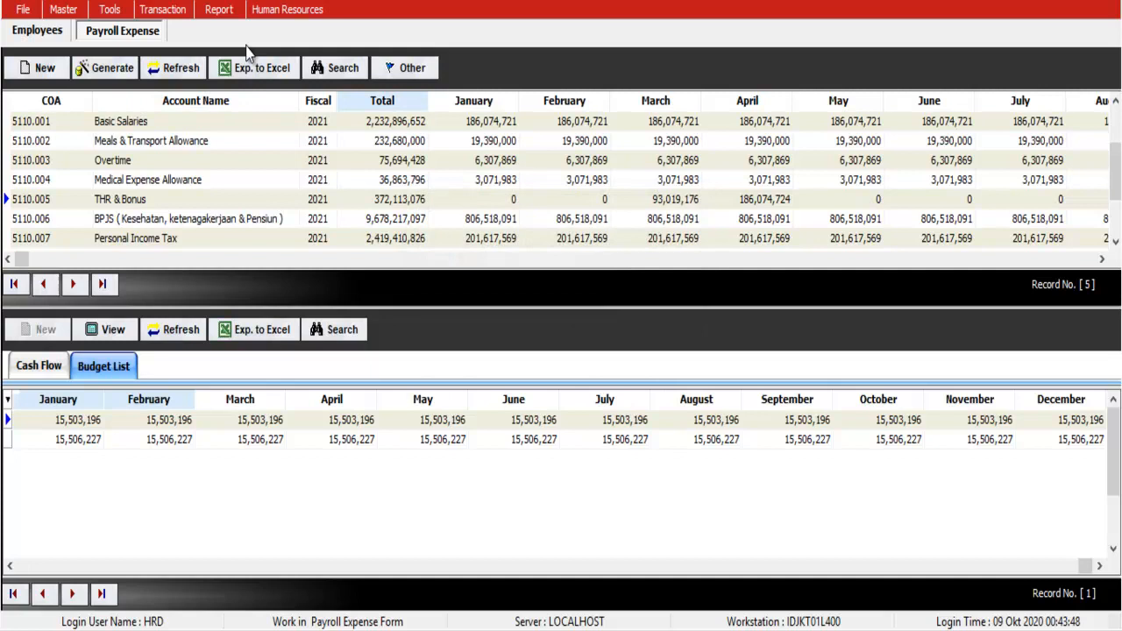
click(166, 11)
mouse_move(182, 55)
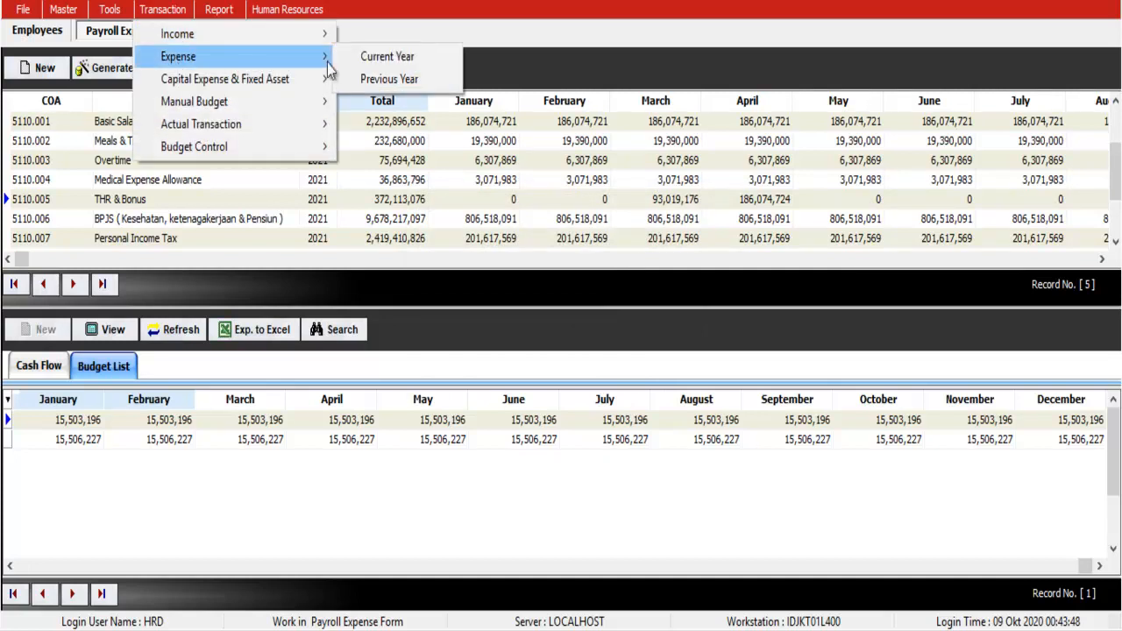
click(398, 70)
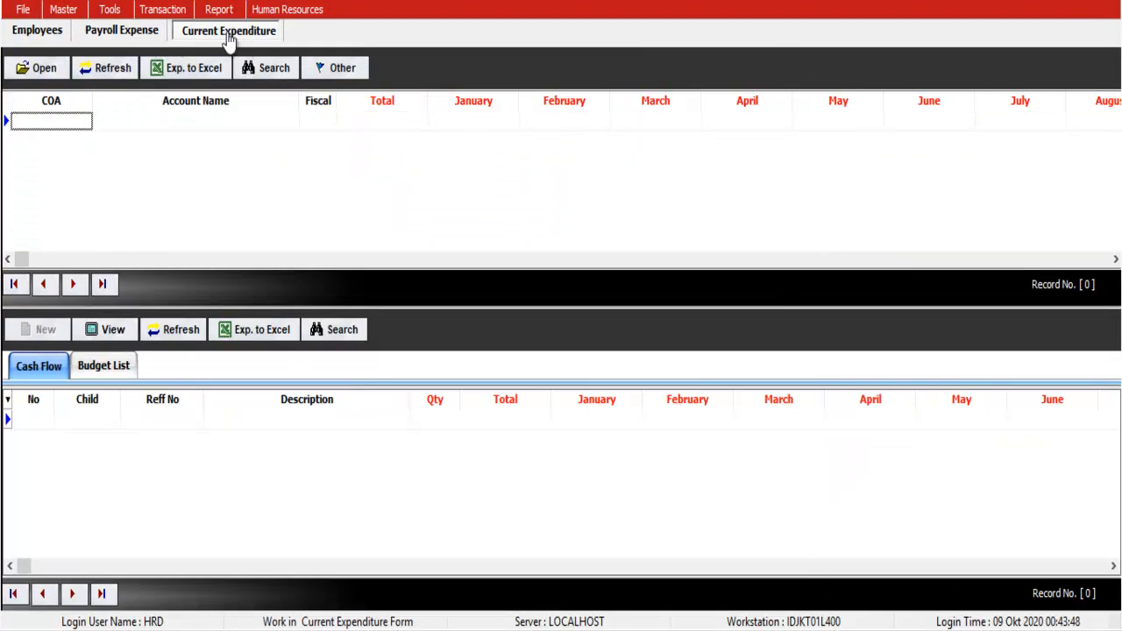
Step: Transfer the HR payroll budget to budget and cash flow, then reload Current Expenditure
click(123, 32)
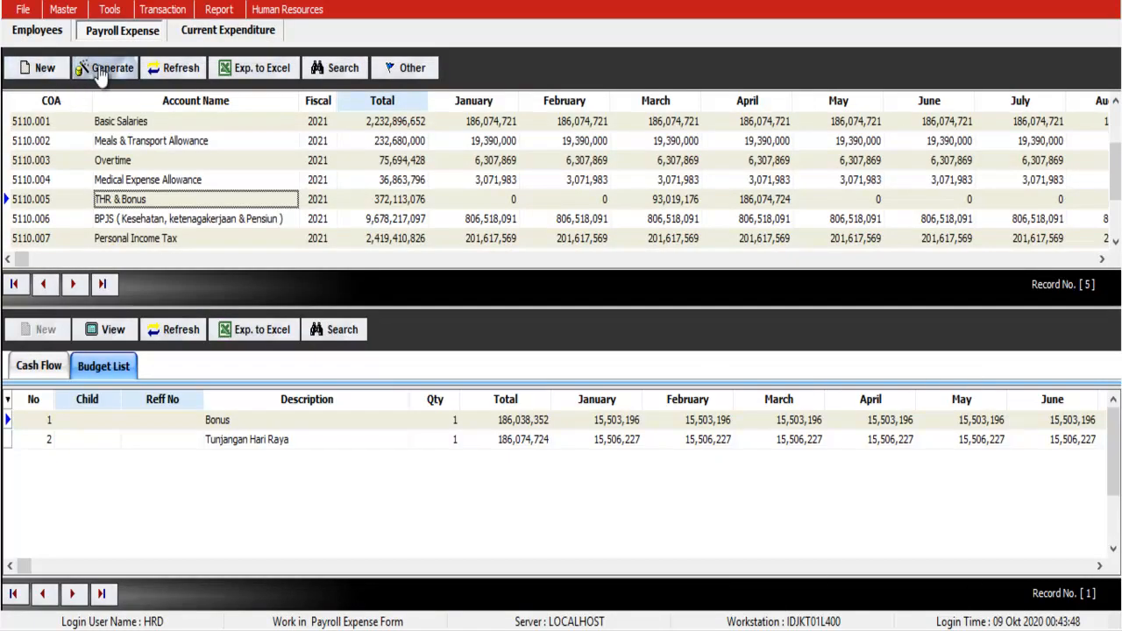
click(101, 74)
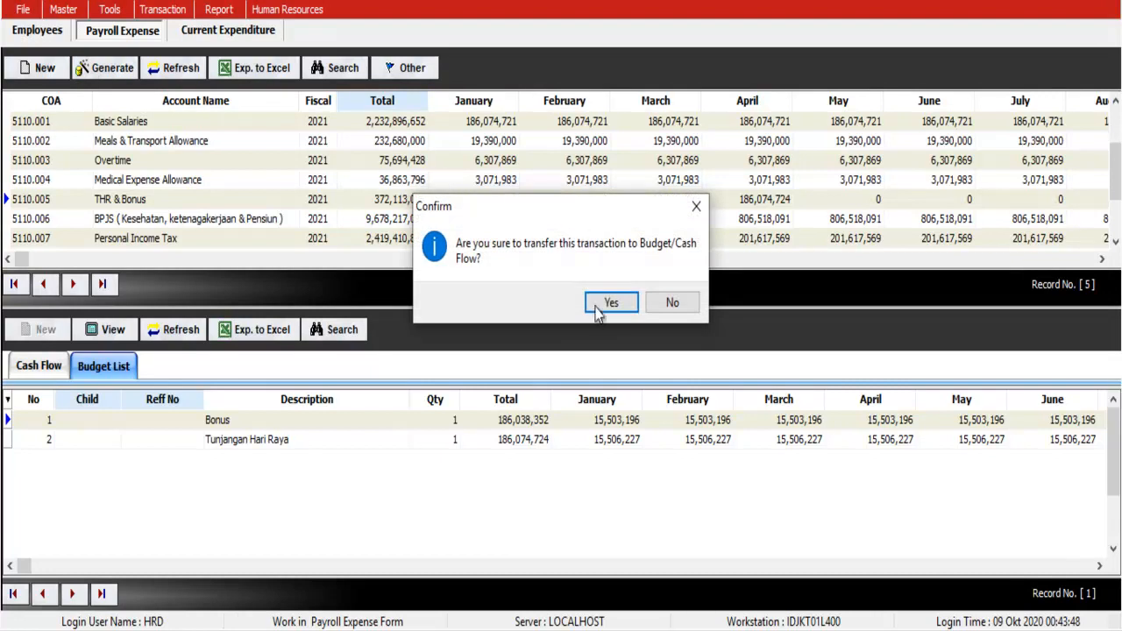
click(601, 303)
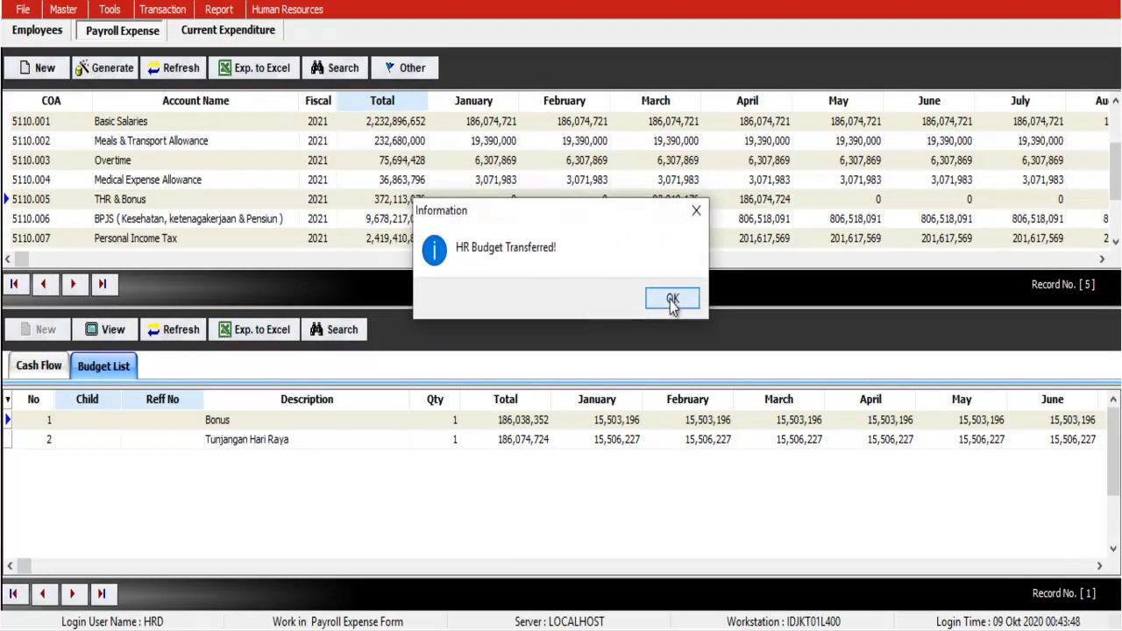
click(670, 299)
click(233, 33)
click(118, 72)
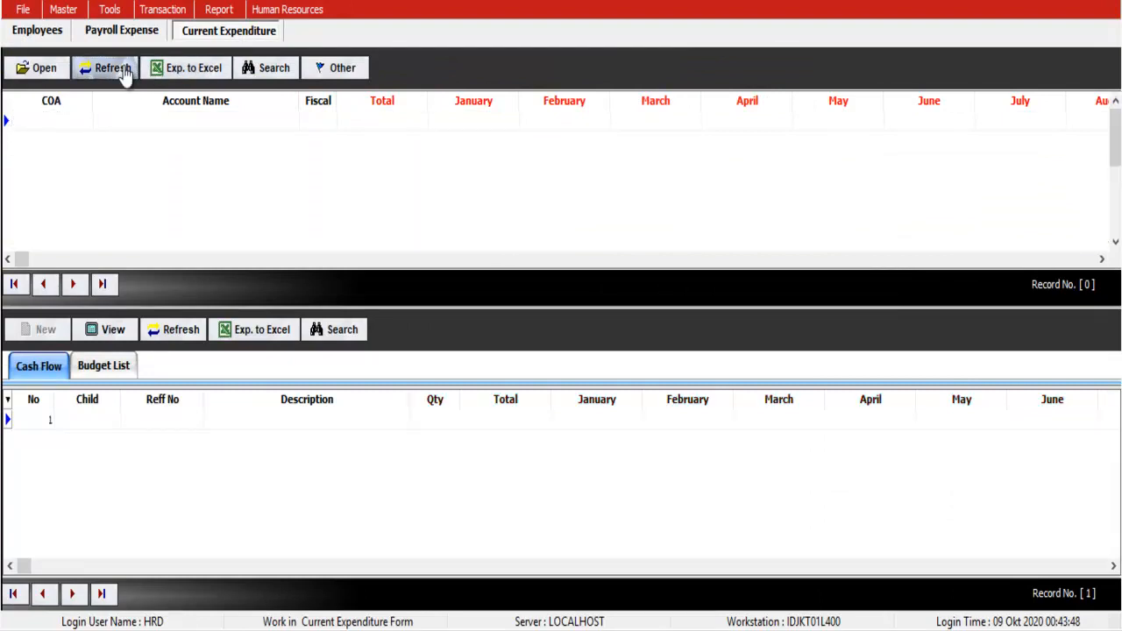
Step: Scroll through the loaded payroll accounts 5110.001–5110.008 in Current Expenditure
click(544, 149)
scroll(544, 149, down, 7)
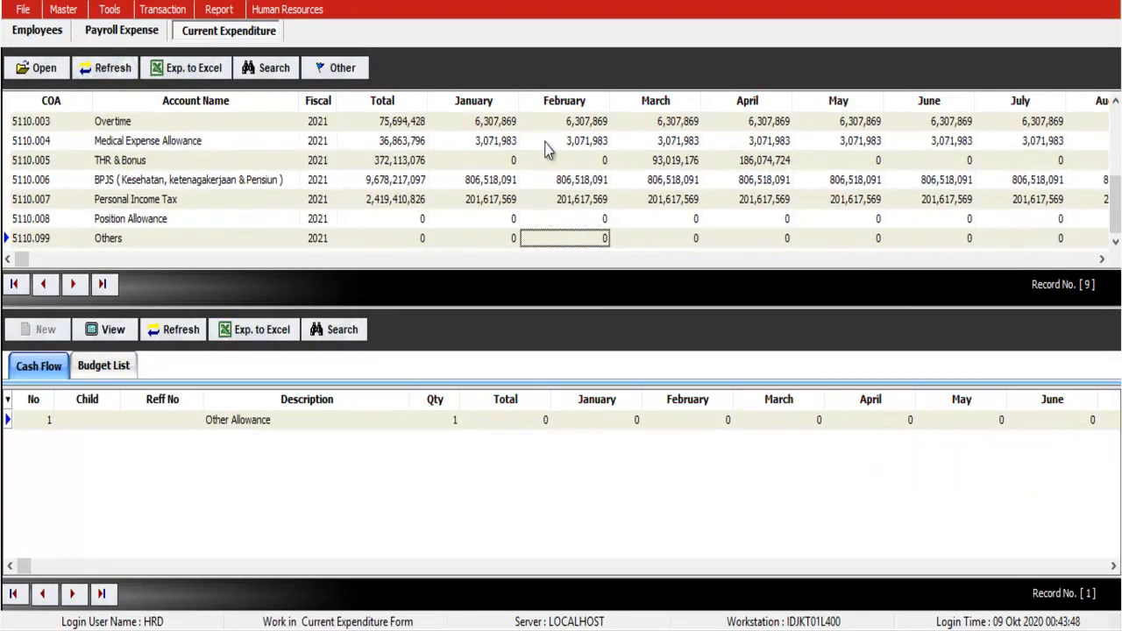
scroll(544, 149, up, 8)
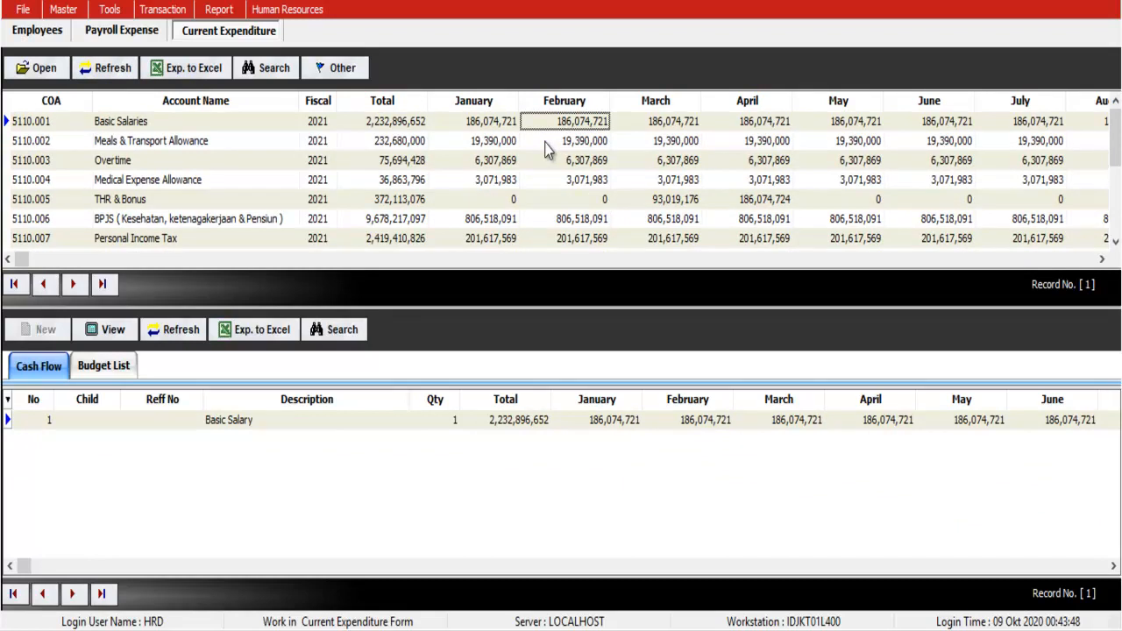
click(300, 13)
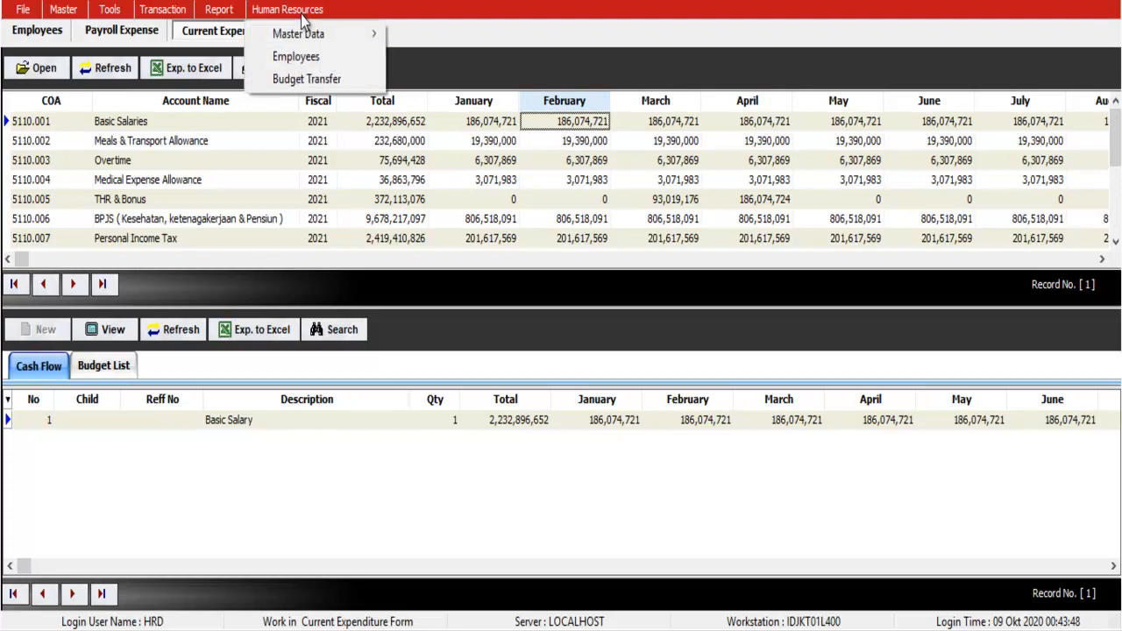
Step: Step through the Overtime, Others and Basic Salaries rows to check their values
click(176, 160)
key(Down)
key(Down)
key(Down)
key(Down)
key(Down)
key(Down)
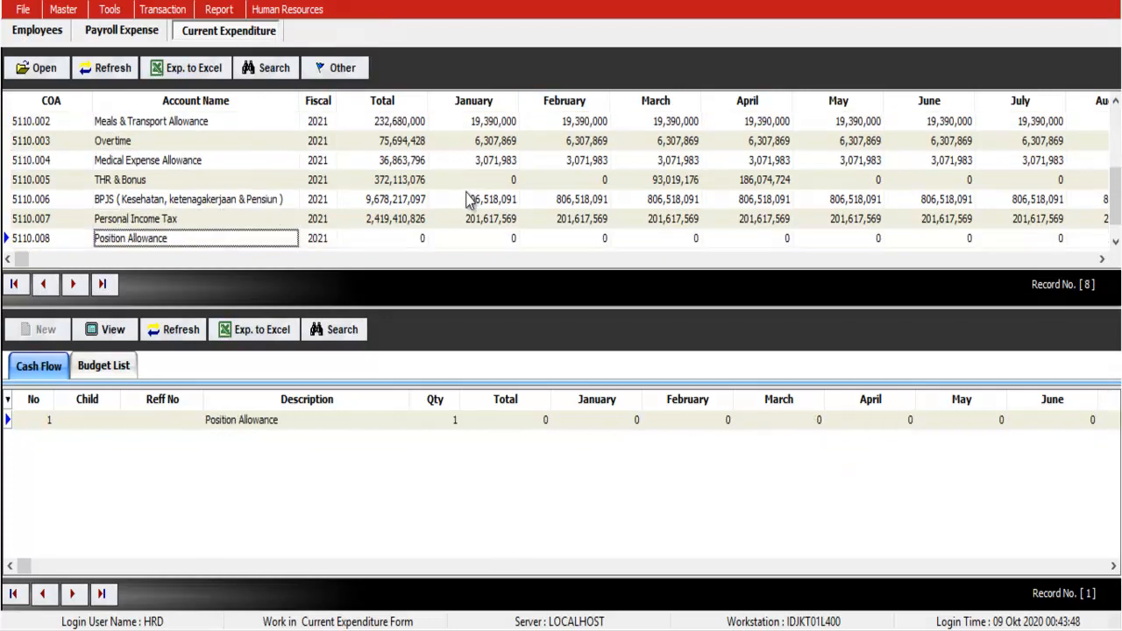
key(Up)
key(Up)
key(Up)
key(Up)
key(Up)
key(Up)
key(Up)
key(Up)
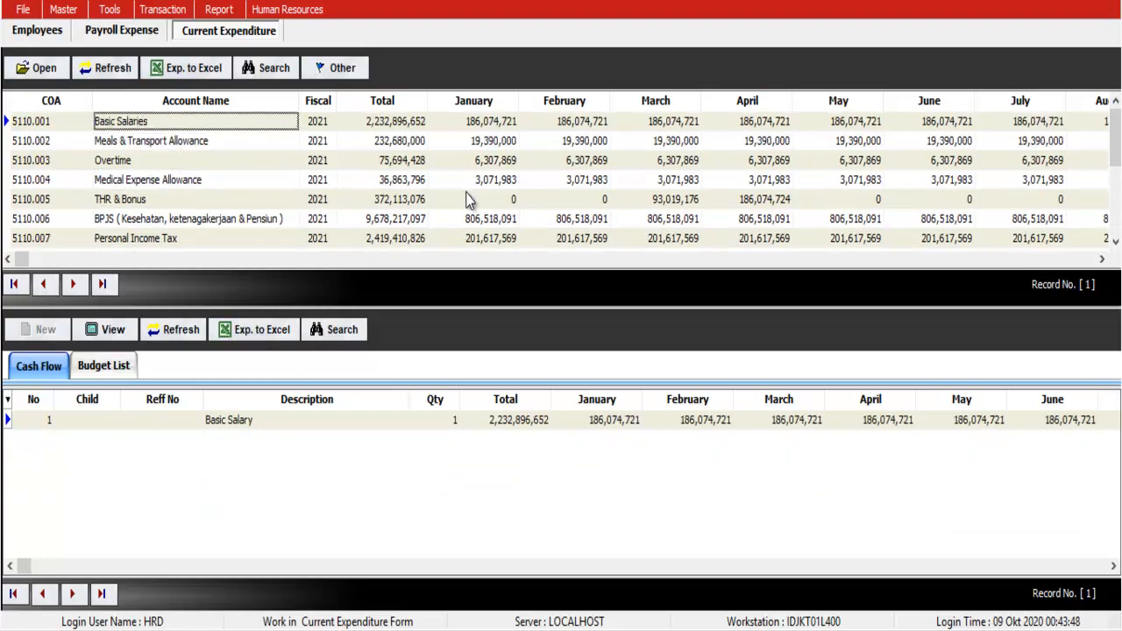
key(Down)
key(Down)
key(Down)
key(Down)
key(Down)
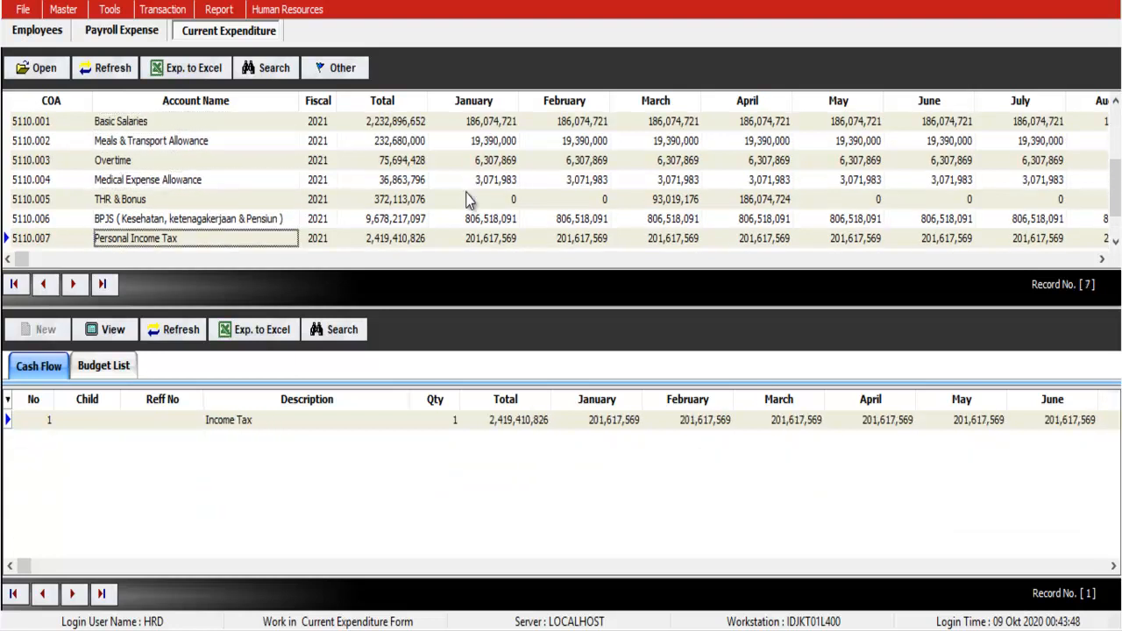